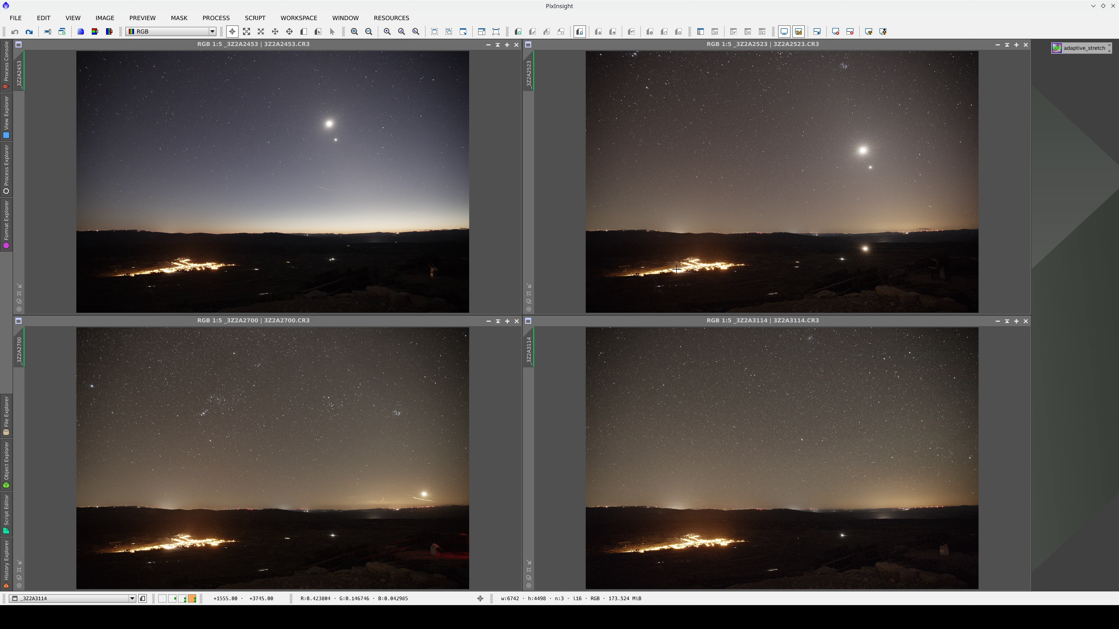
Step: Read sky and star pixel values in each of the four frames, starting with _3Z2A2453
{"action": "left_click", "coordinate": [302, 218]}
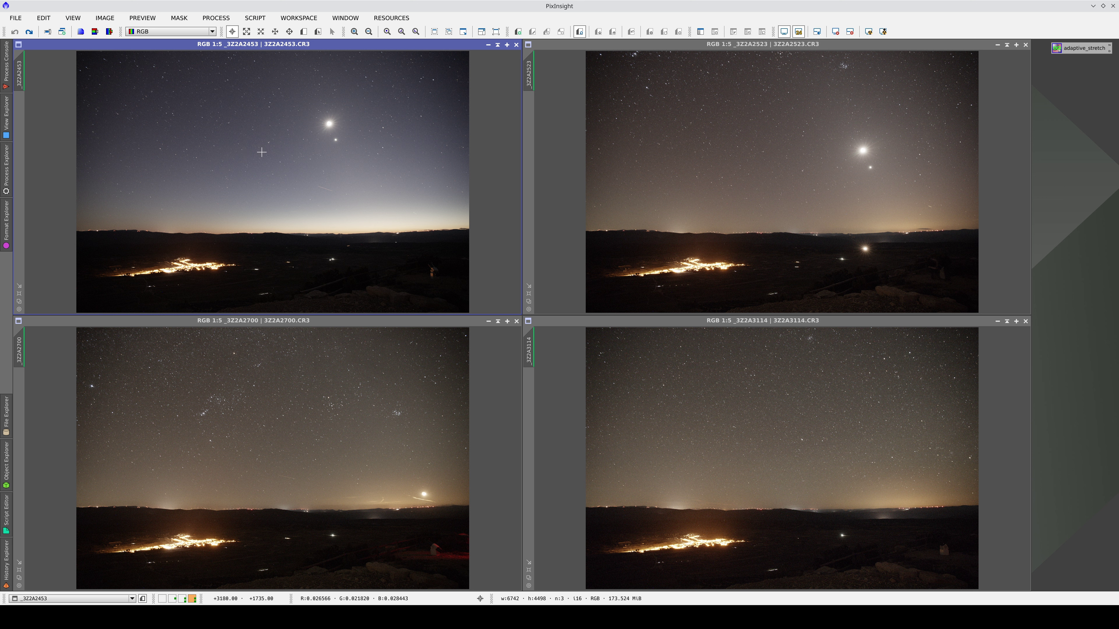
{"action": "left_click", "coordinate": [335, 140]}
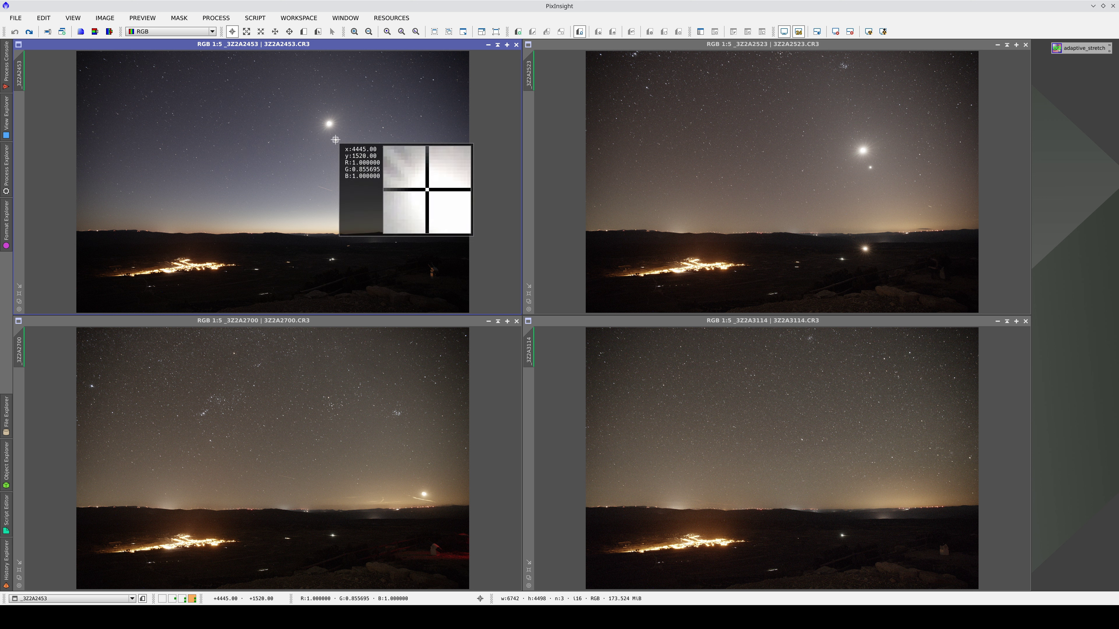
{"action": "left_click", "coordinate": [329, 123]}
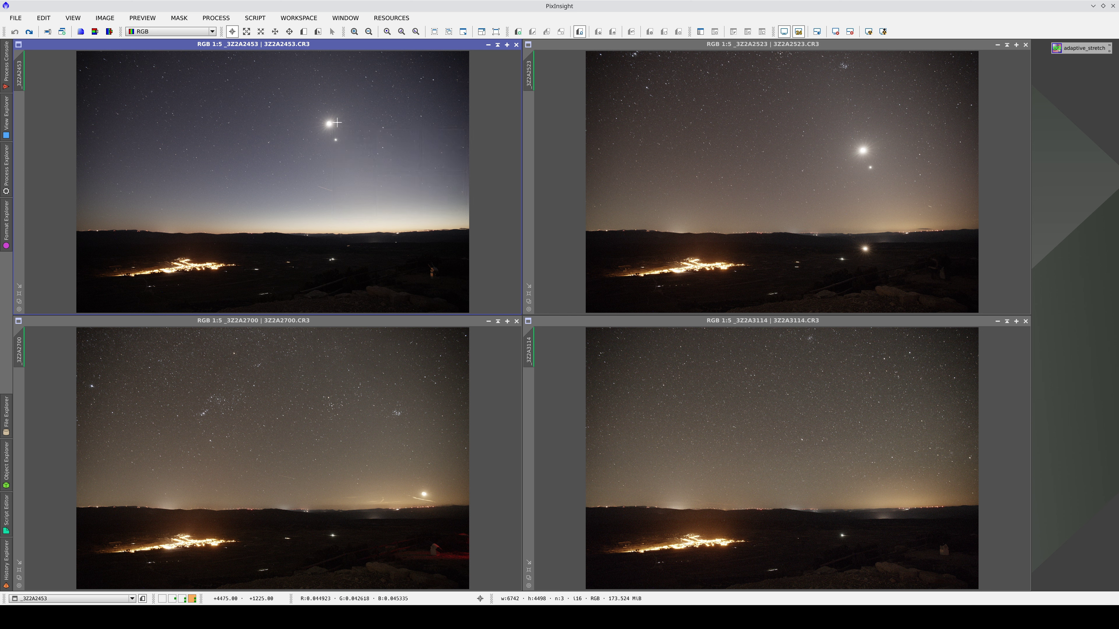
{"action": "left_click", "coordinate": [772, 192]}
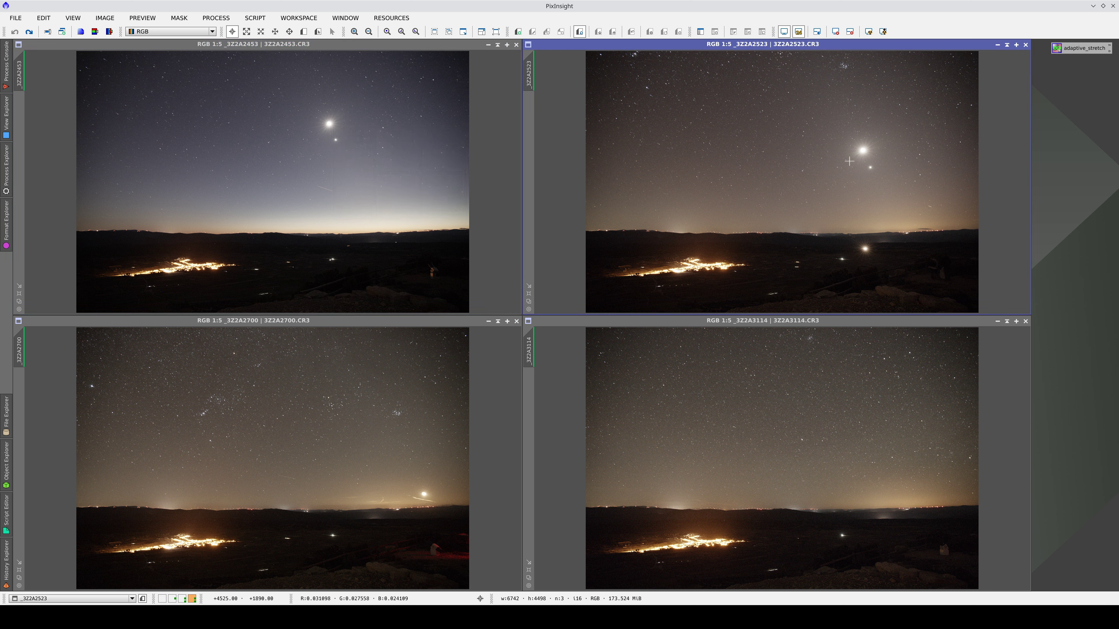
{"action": "left_click", "coordinate": [864, 150]}
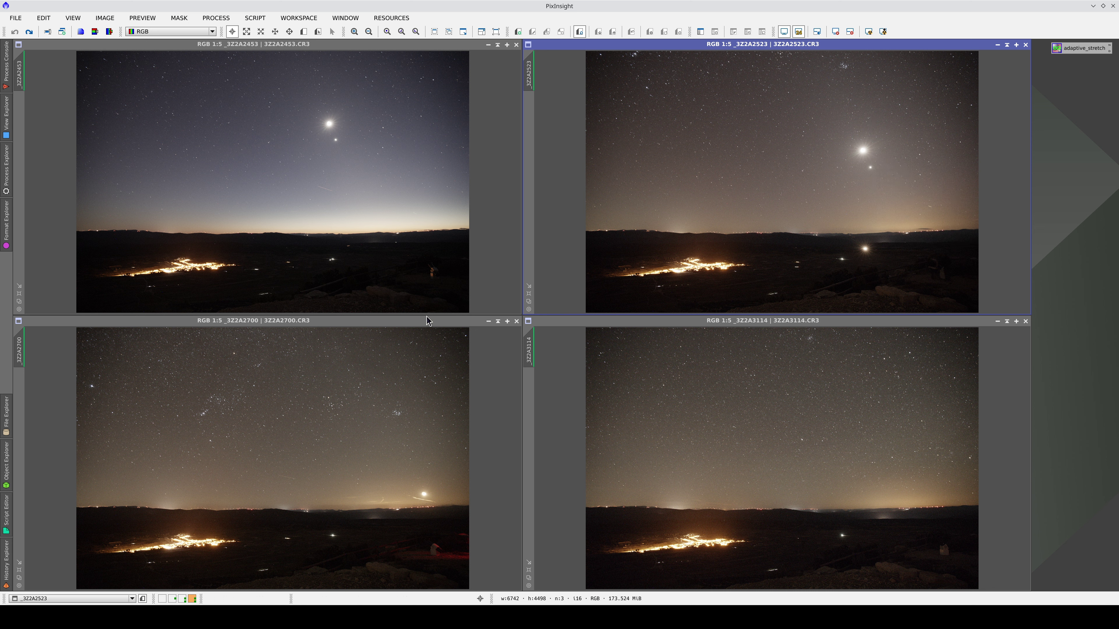
{"action": "left_click", "coordinate": [414, 483]}
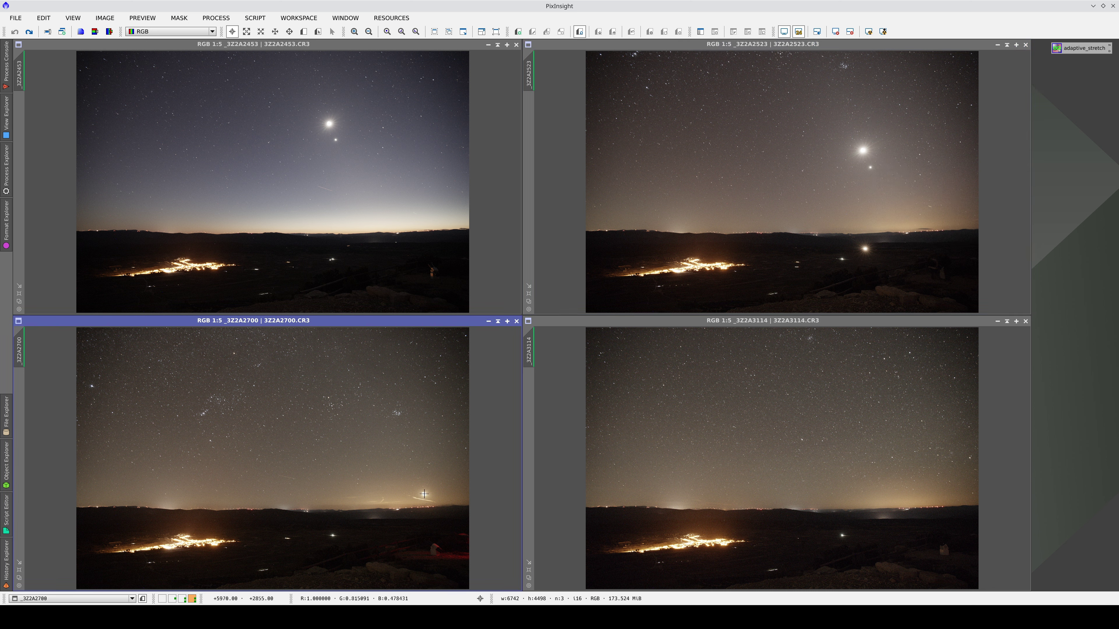
{"action": "left_click", "coordinate": [423, 493]}
{"action": "left_click", "coordinate": [756, 412]}
Step: Open ScreenTransferFunction and view each frame's screen stretch, then _3Z2A2453's statistics
{"action": "left_click", "coordinate": [8, 166]}
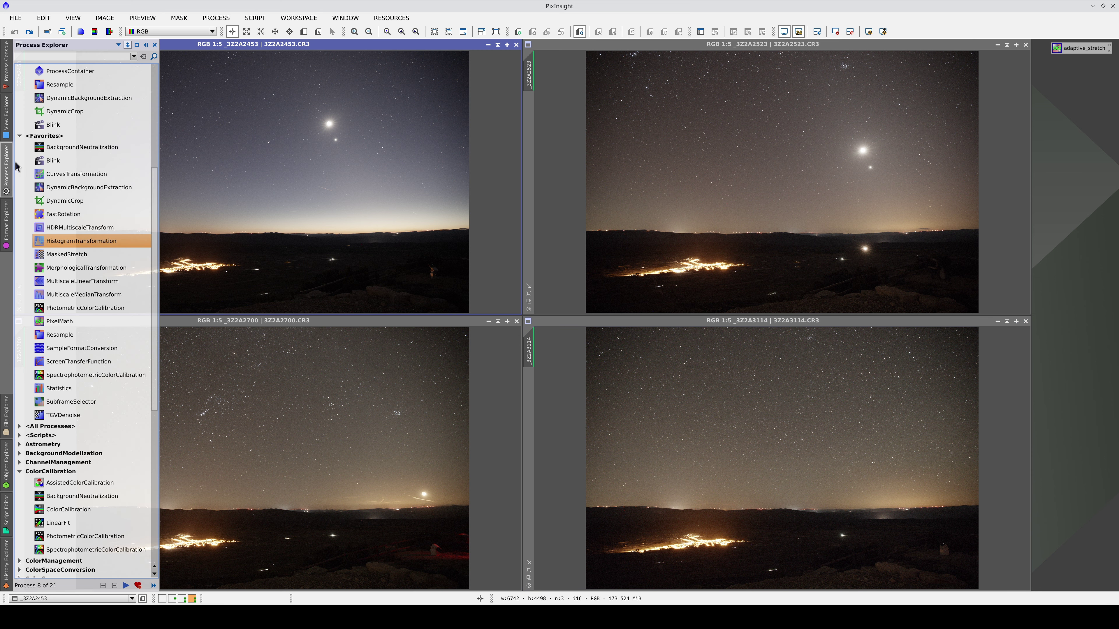
{"action": "double_click", "coordinate": [66, 362]}
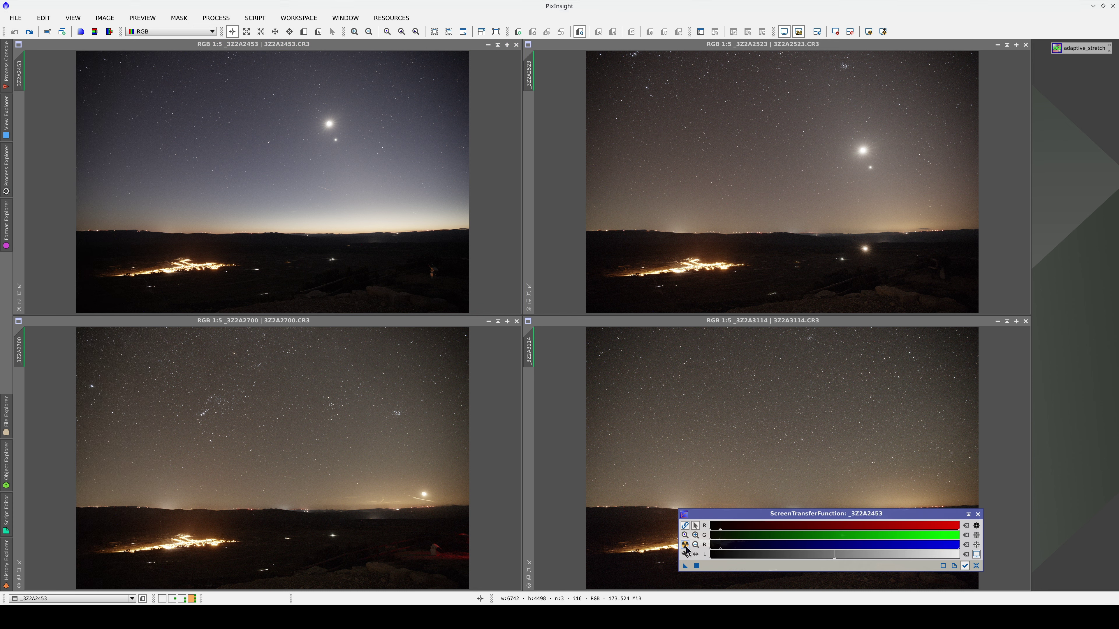
{"action": "left_click", "coordinate": [692, 441]}
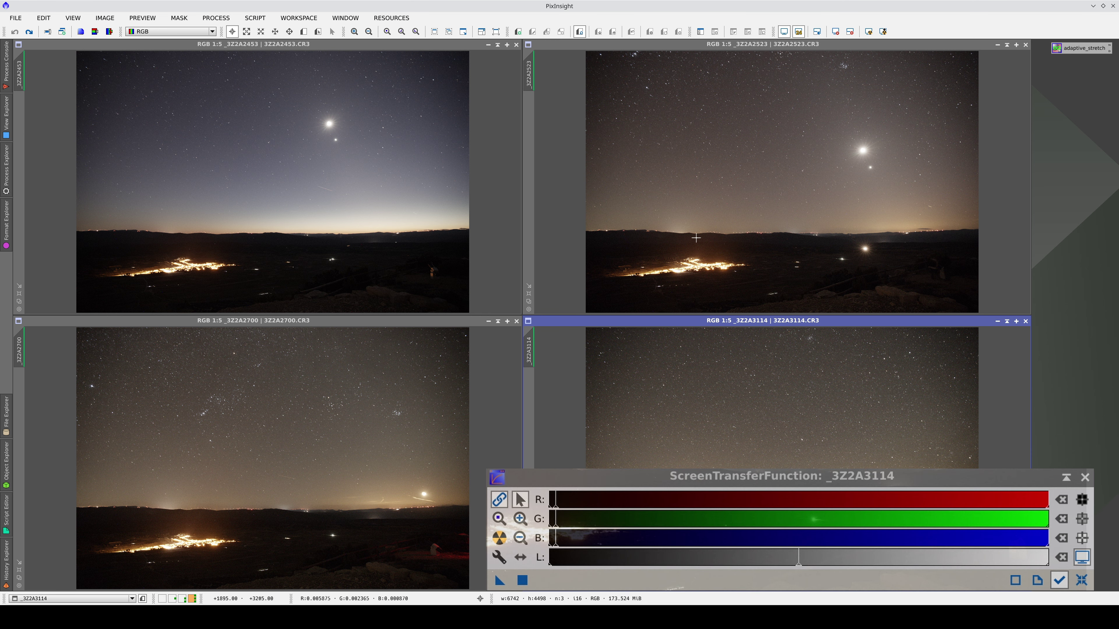
{"action": "left_click", "coordinate": [397, 232]}
{"action": "left_click", "coordinate": [343, 441]}
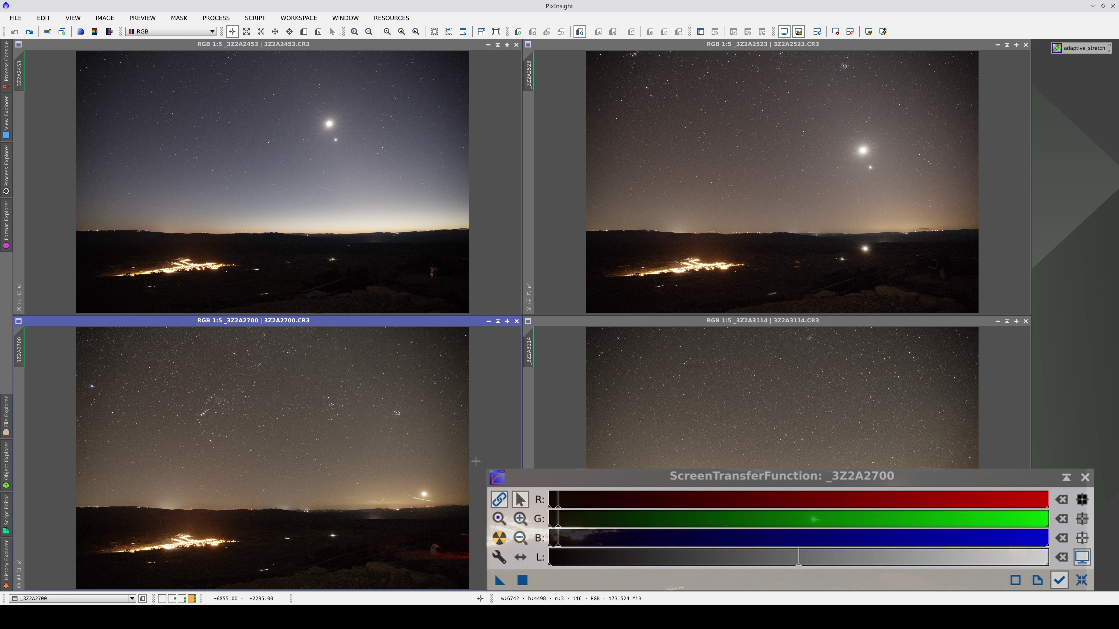
{"action": "left_click", "coordinate": [656, 429]}
{"action": "left_click", "coordinate": [687, 252]}
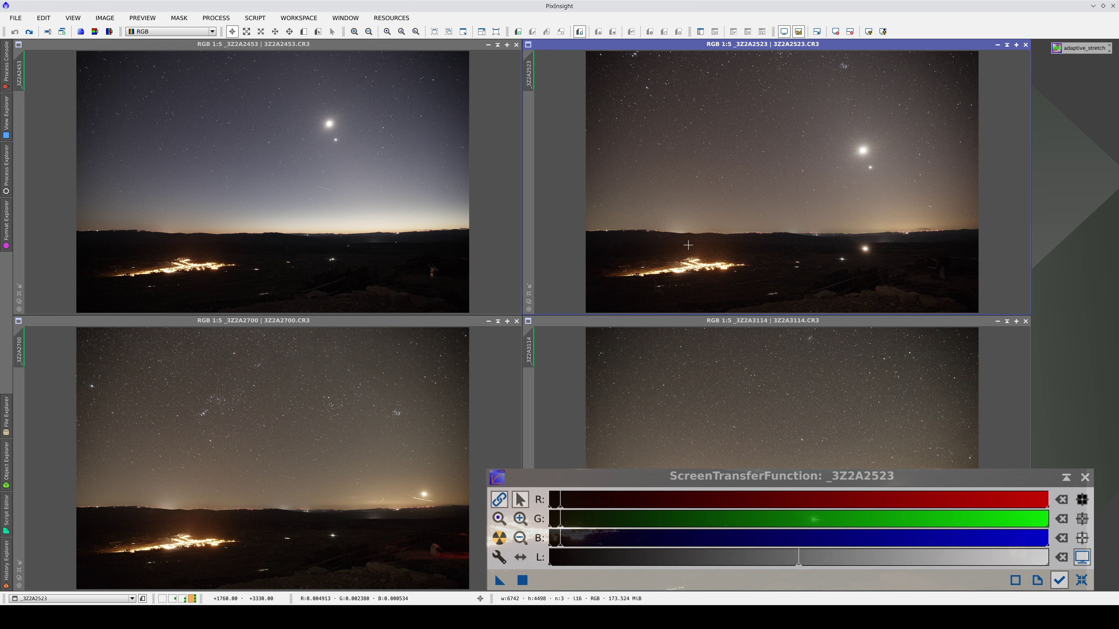
{"action": "left_click", "coordinate": [472, 219]}
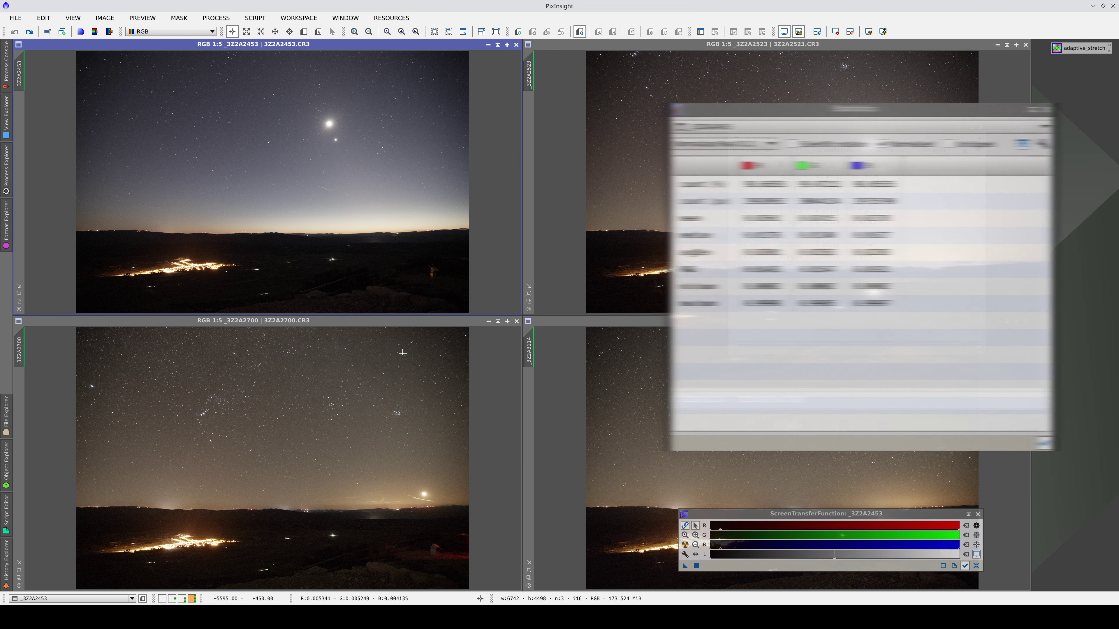
{"action": "left_click", "coordinate": [638, 430]}
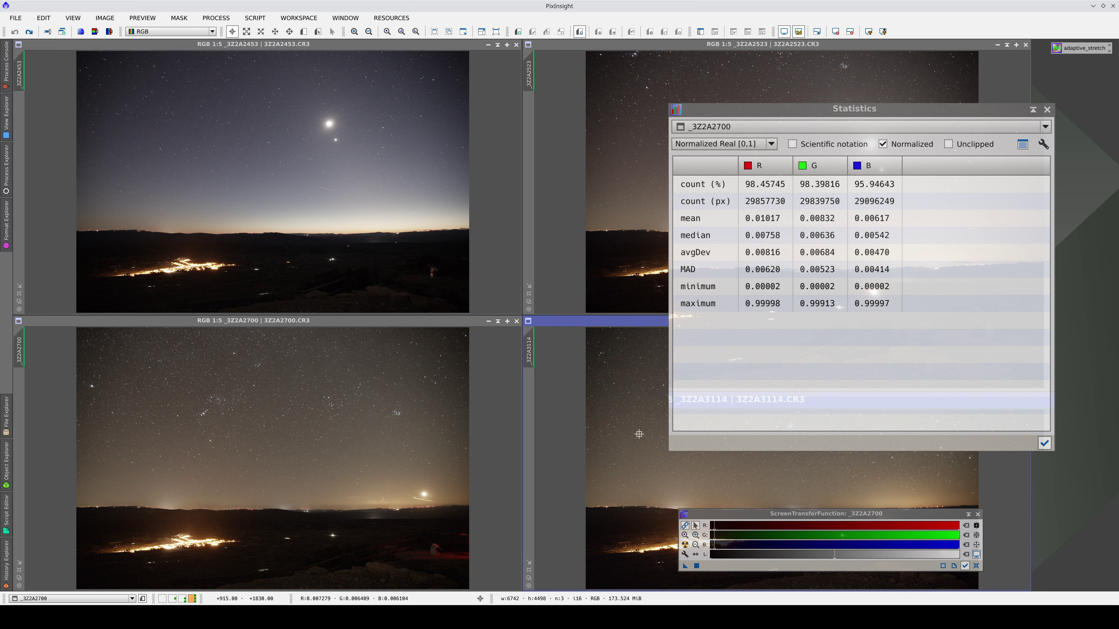
{"action": "left_click", "coordinate": [636, 253]}
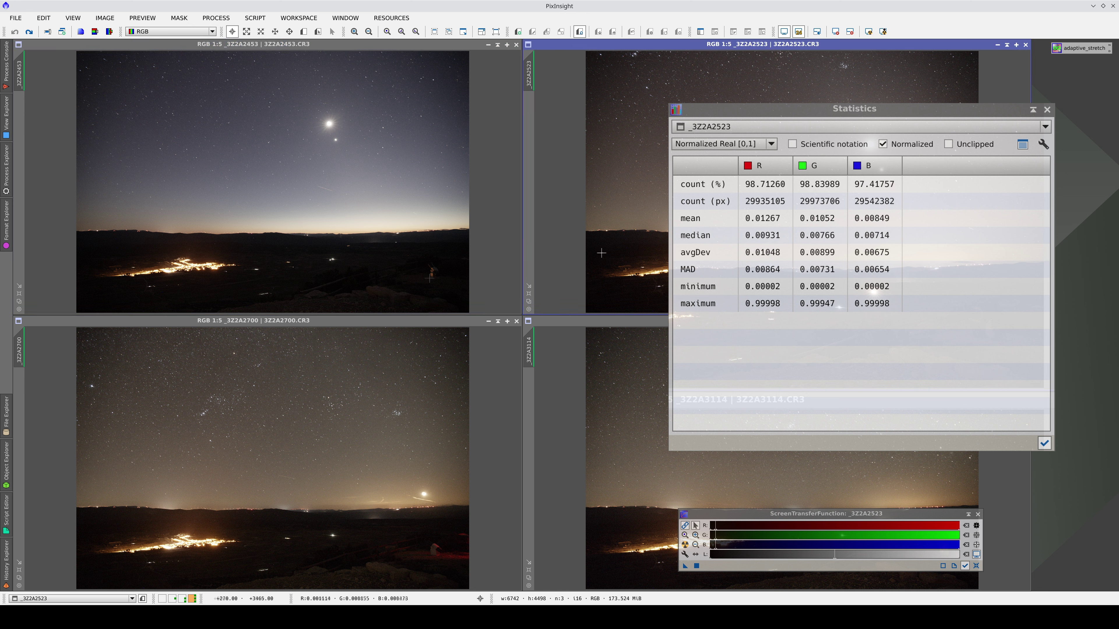
{"action": "left_click", "coordinate": [427, 276]}
{"action": "left_click", "coordinate": [430, 449]}
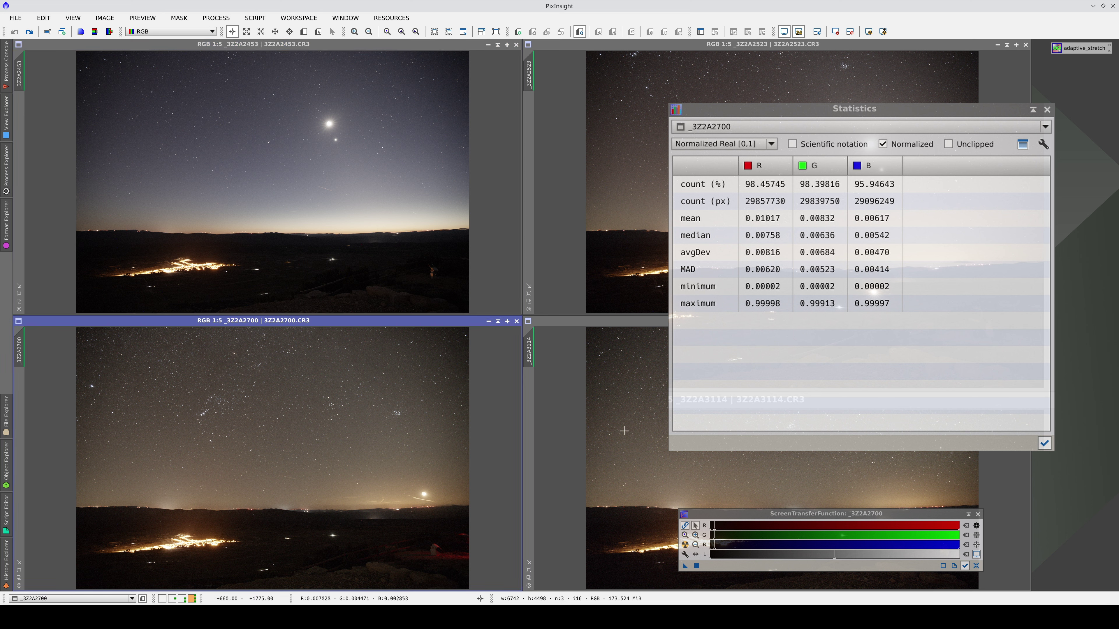
{"action": "left_click", "coordinate": [659, 422]}
{"action": "left_click", "coordinate": [644, 274]}
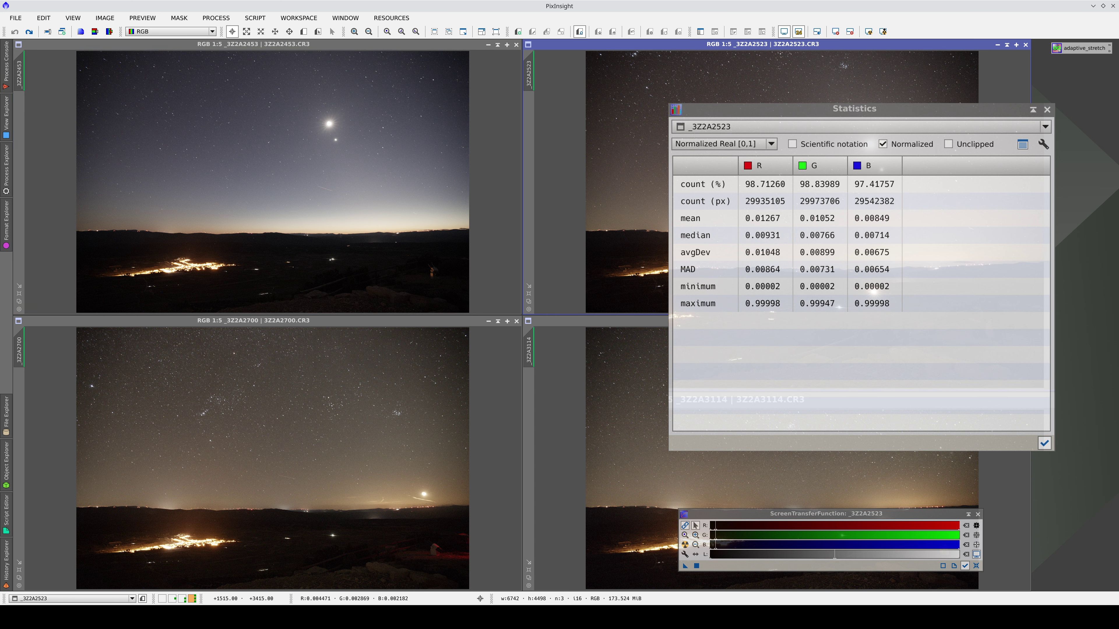
Step: Close statistics and review the adaptive_stretch PixelMath symbols: aggressiveness 2, background 0.25
{"action": "left_click", "coordinate": [1047, 110]}
{"action": "double_click", "coordinate": [1081, 48]}
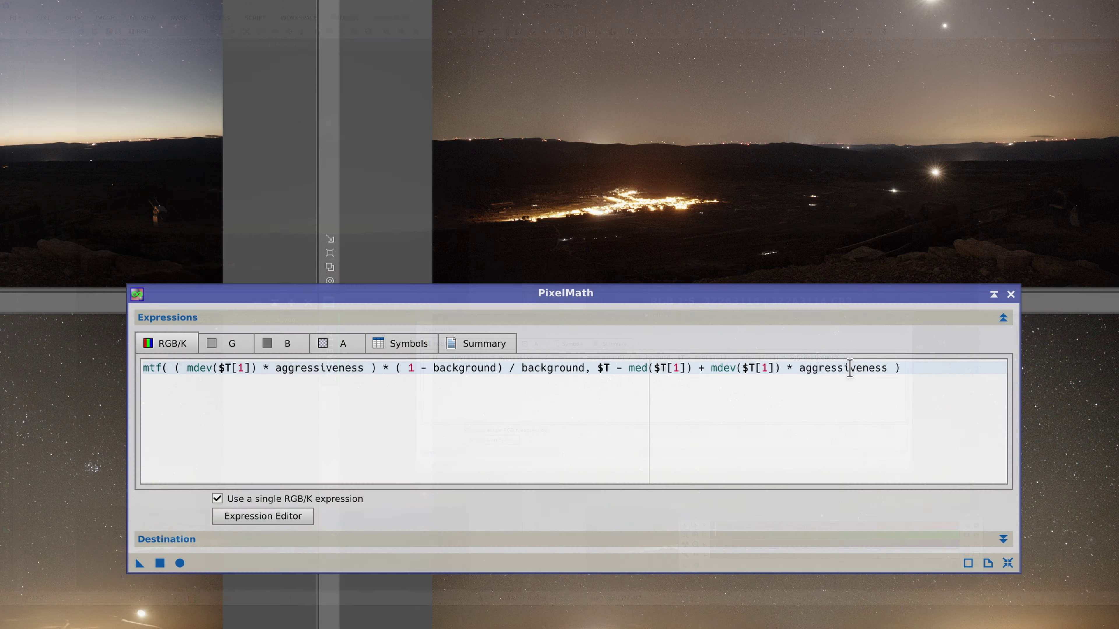
{"action": "double_click", "coordinate": [817, 357]}
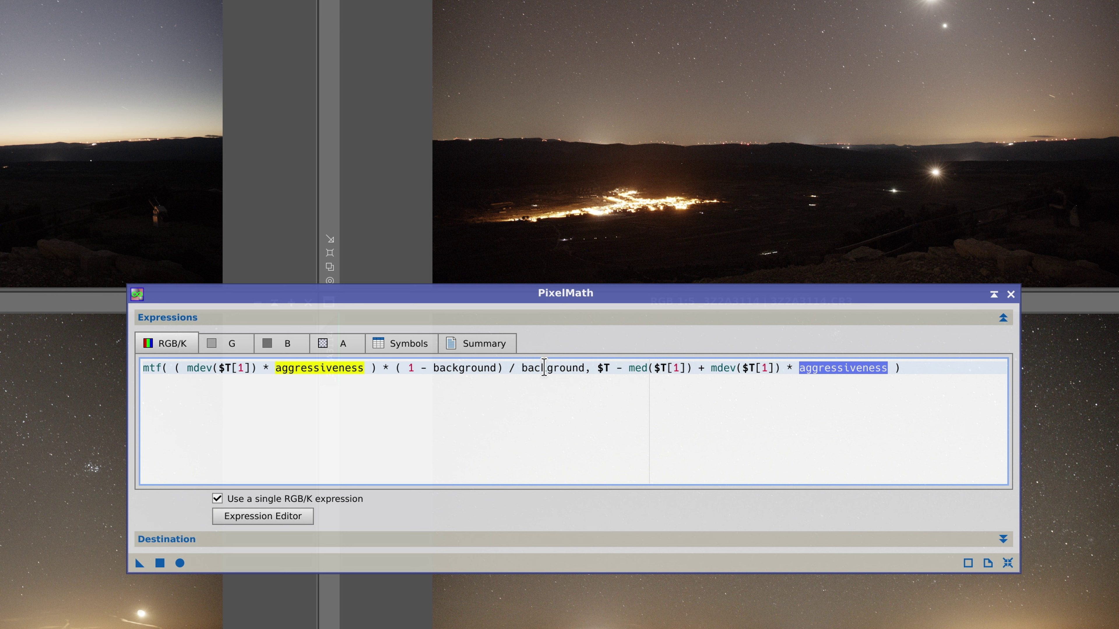
{"action": "double_click", "coordinate": [544, 368]}
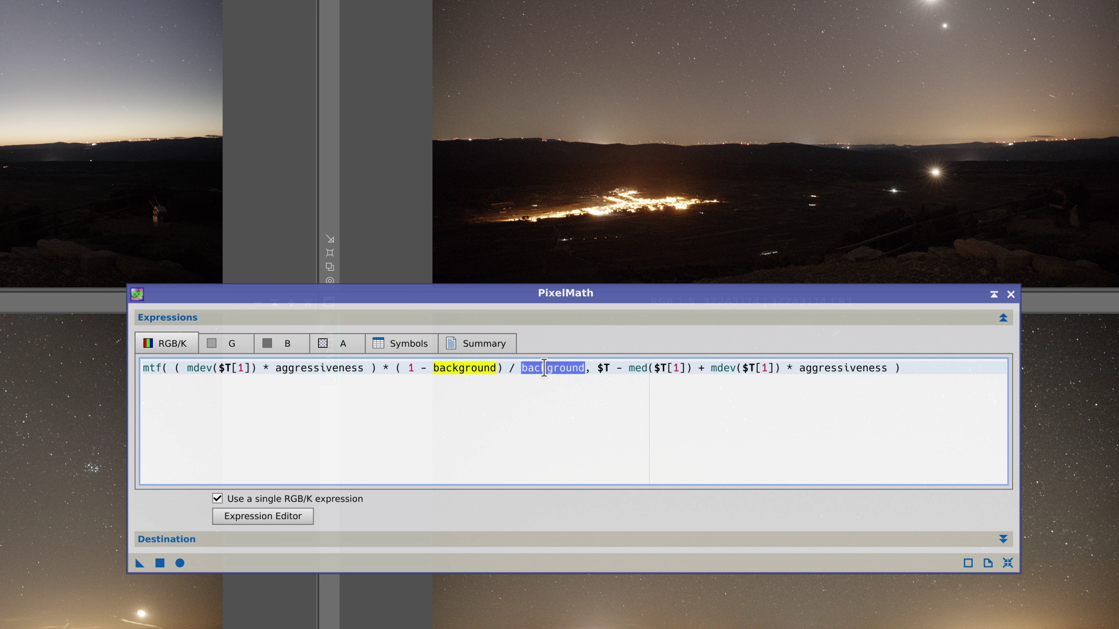
{"action": "left_click", "coordinate": [398, 349]}
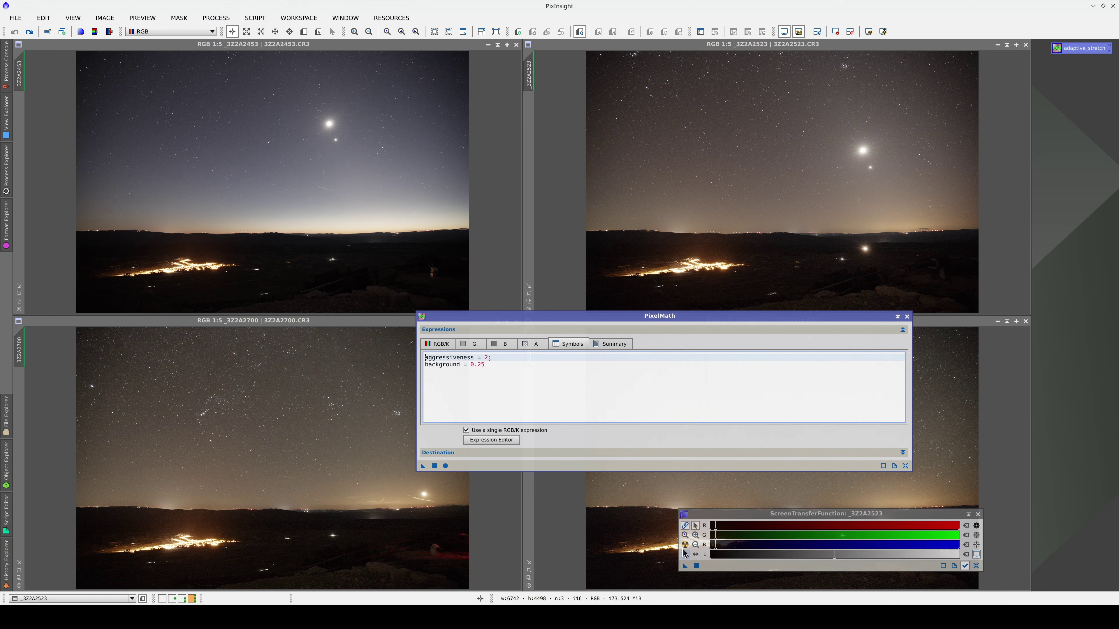
{"action": "left_click", "coordinate": [684, 554]}
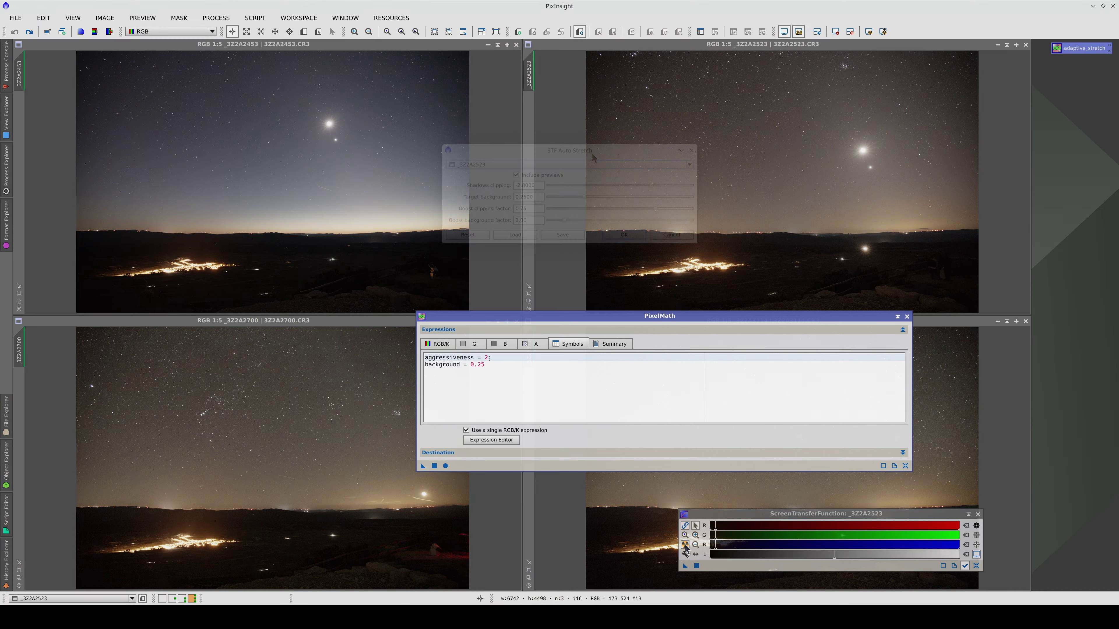
Step: Raise the auto-stretch shadows clipping from -2.80 toward zero and apply it
{"action": "left_click_drag", "start_coordinate": [538, 187], "coordinate": [529, 199]}
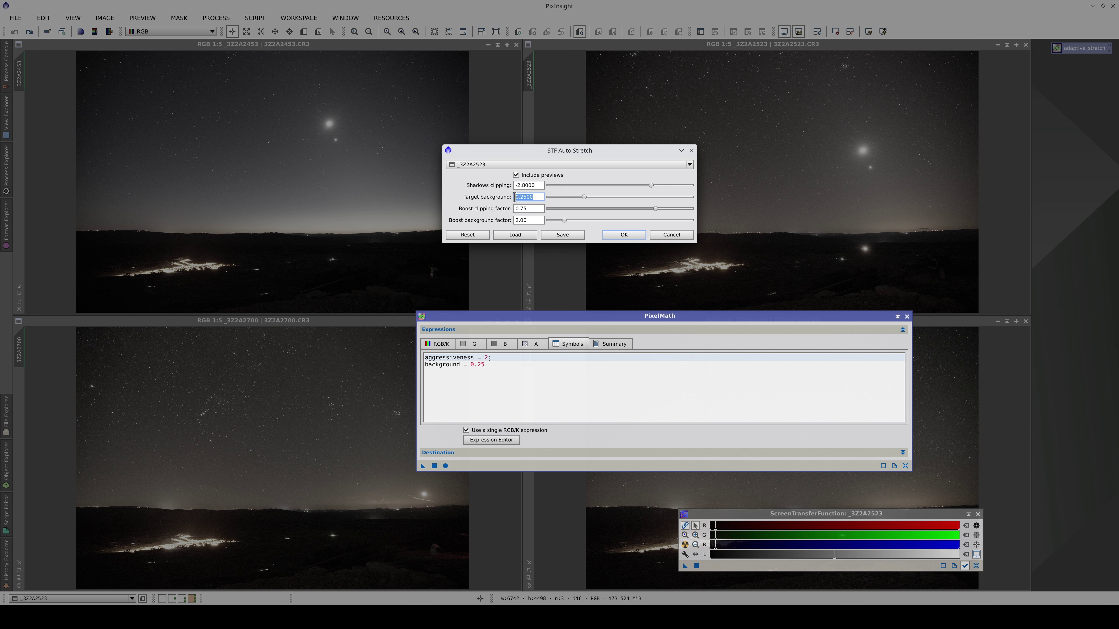
{"action": "left_click_drag", "start_coordinate": [651, 187], "coordinate": [667, 196]}
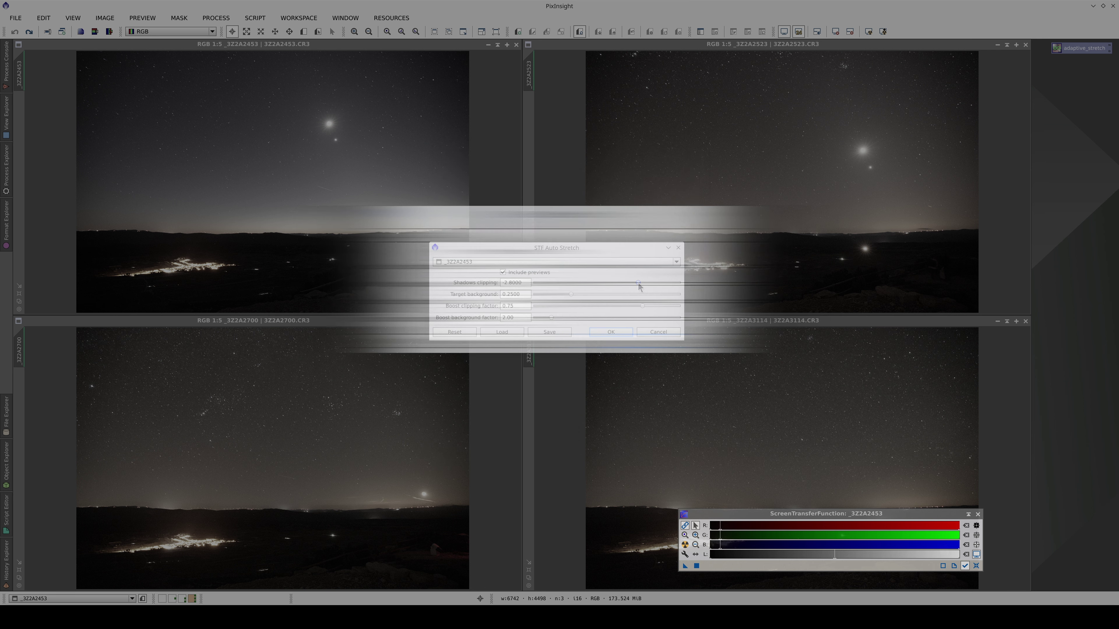
{"action": "left_click_drag", "start_coordinate": [694, 276], "coordinate": [733, 267]}
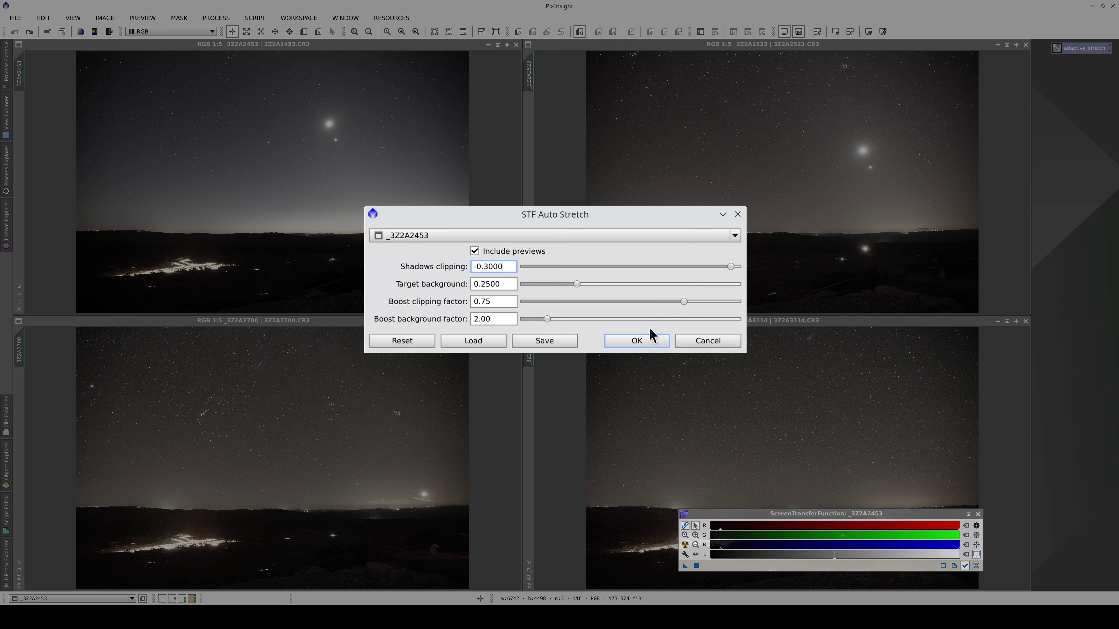
{"action": "left_click", "coordinate": [651, 339]}
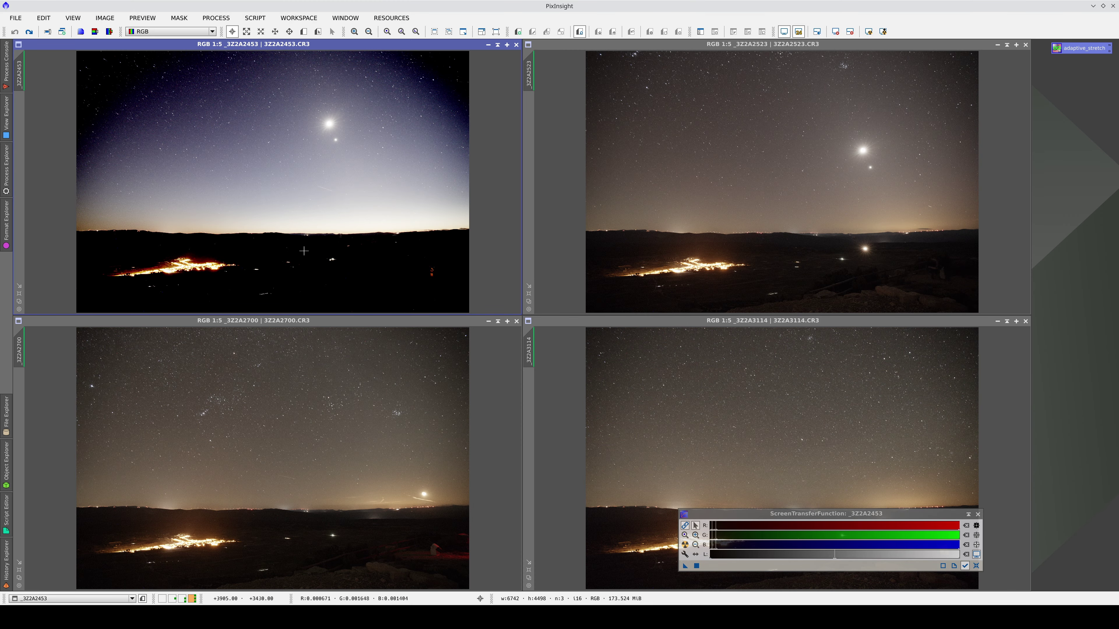
Step: Try auto-stretch target backgrounds of 0.08 and then 0.44 on the frames
{"action": "left_click", "coordinate": [684, 545], "text": "ctrl"}
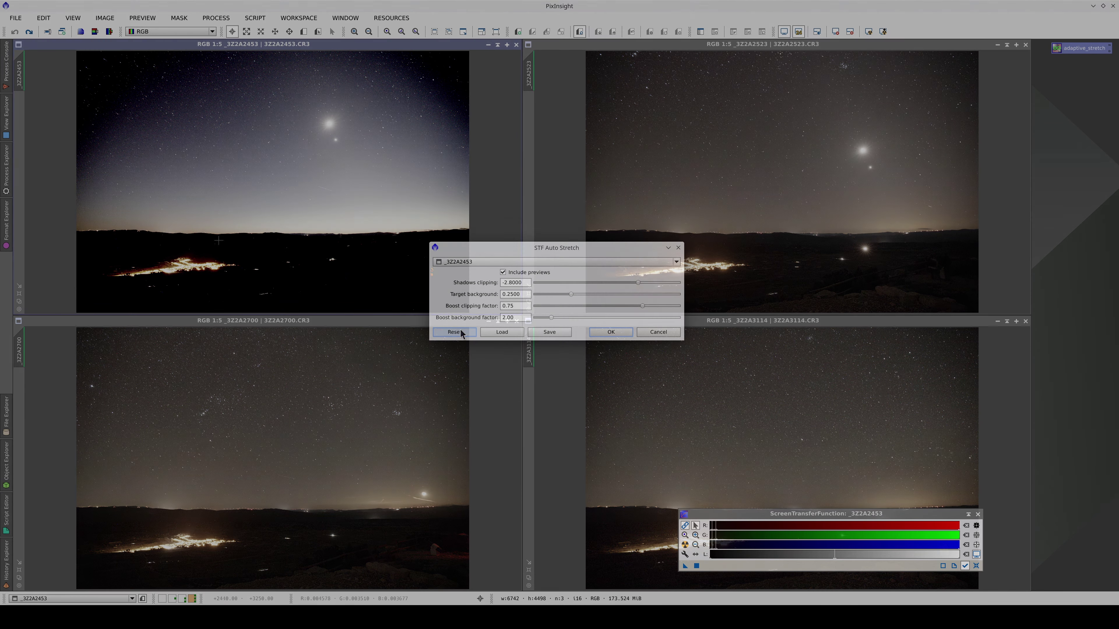
{"action": "left_click_drag", "start_coordinate": [577, 286], "coordinate": [542, 286]}
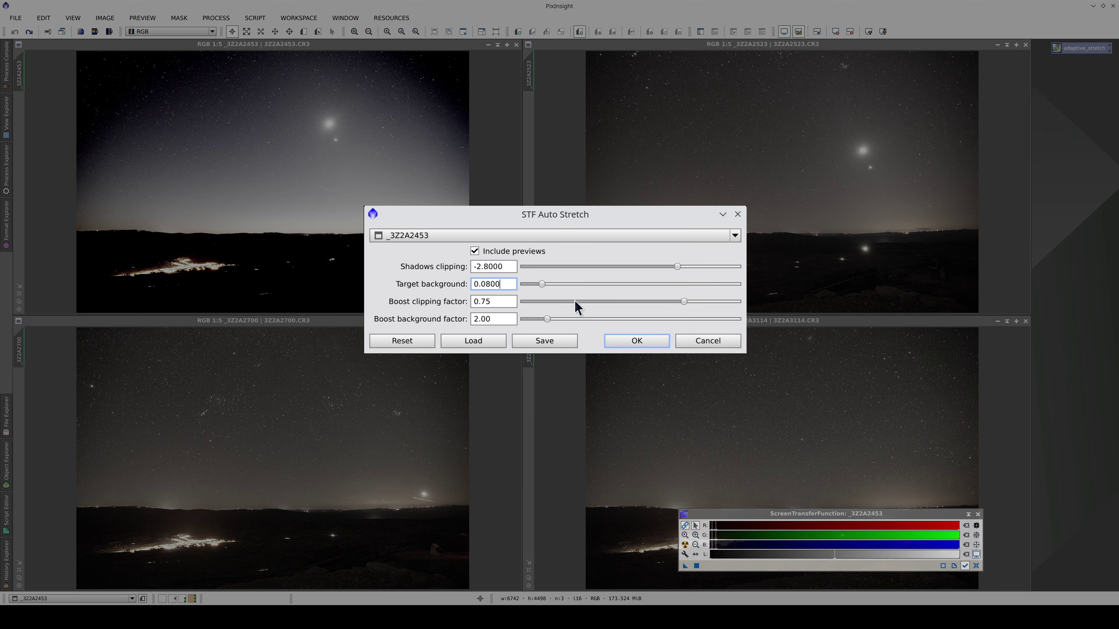
{"action": "left_click", "coordinate": [613, 337]}
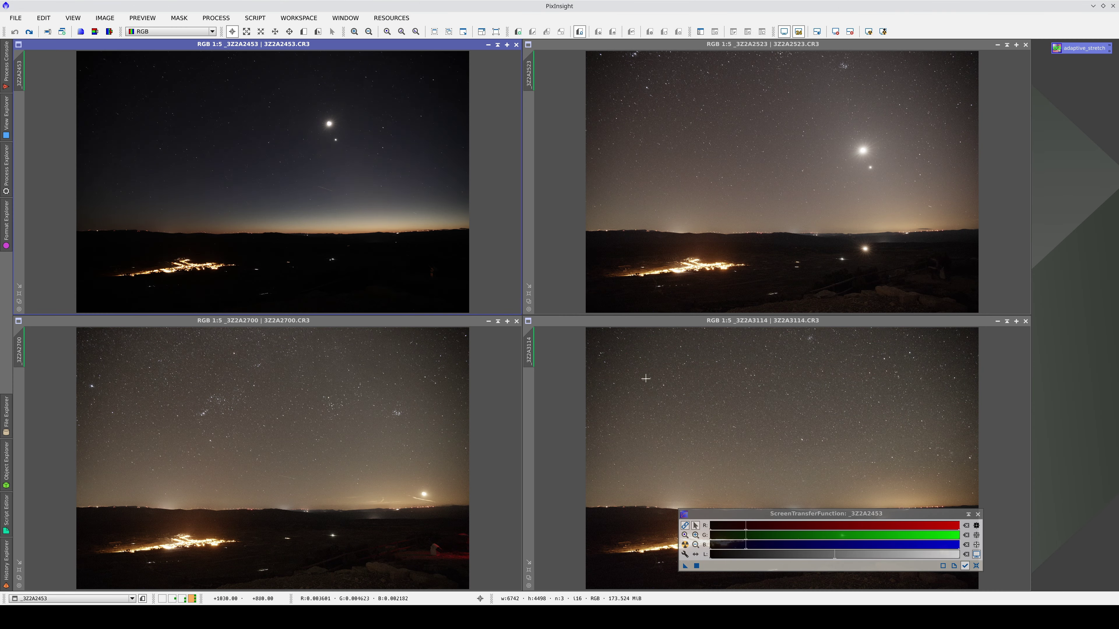
{"action": "left_click", "coordinate": [685, 546], "text": "ctrl"}
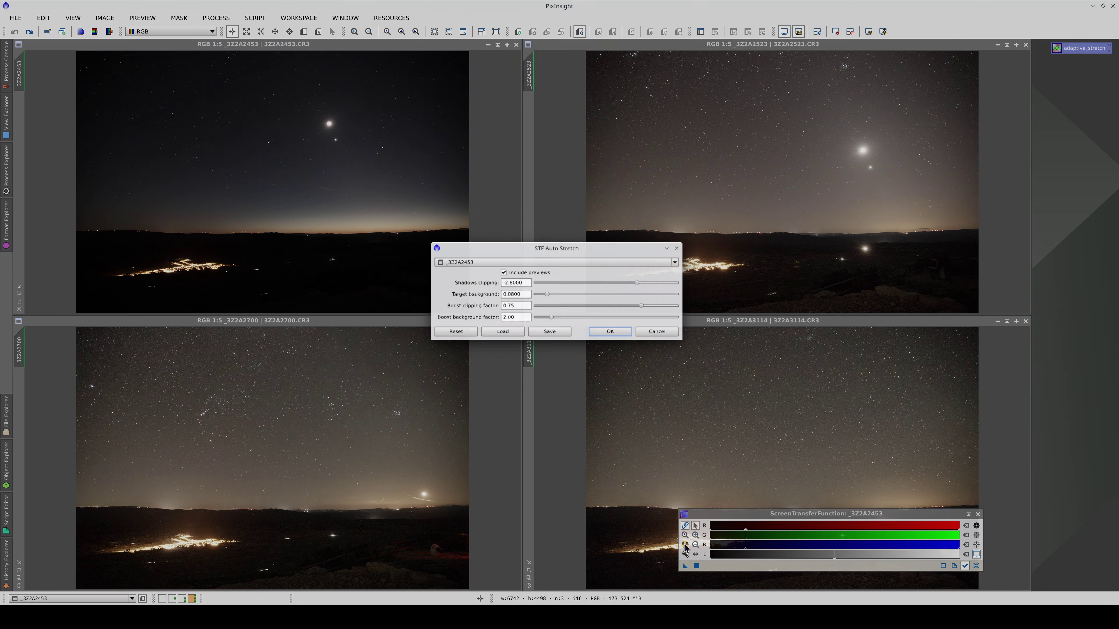
{"action": "left_click_drag", "start_coordinate": [541, 285], "coordinate": [617, 285]}
{"action": "left_click", "coordinate": [611, 339]}
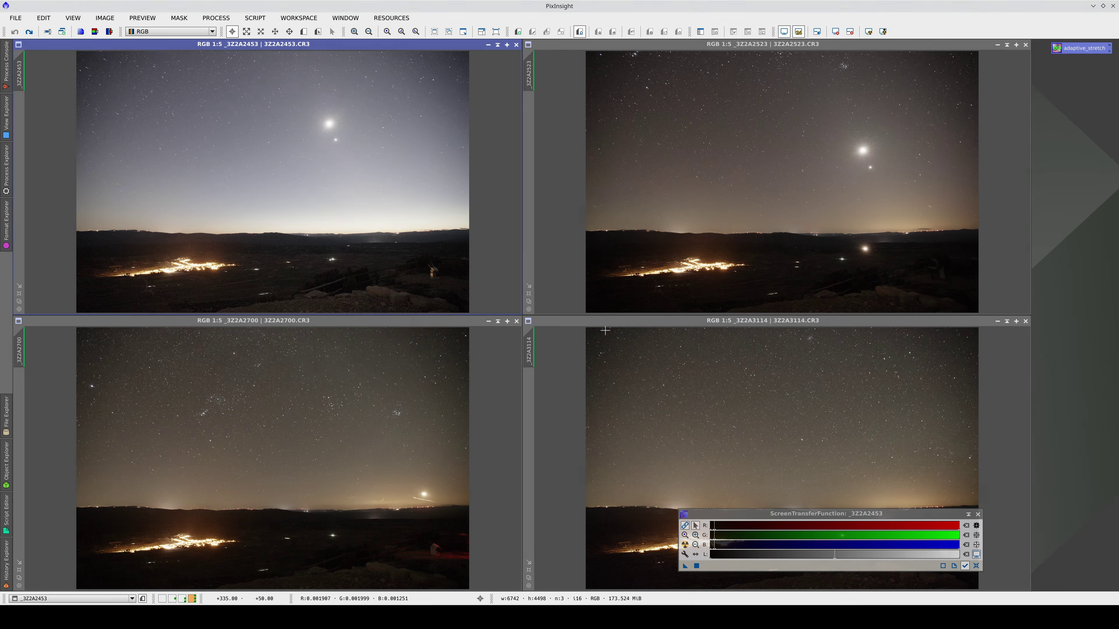
Step: Reset the auto-stretch parameters to their defaults and apply them
{"action": "left_click", "coordinate": [685, 545], "text": "ctrl"}
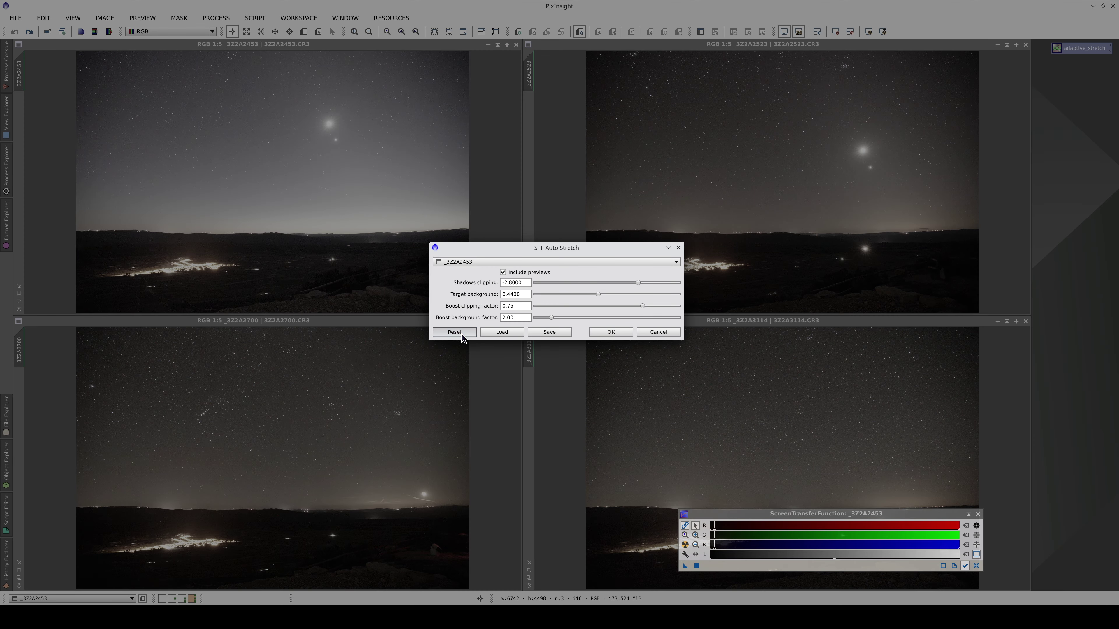
{"action": "left_click", "coordinate": [462, 333]}
{"action": "left_click", "coordinate": [604, 329]}
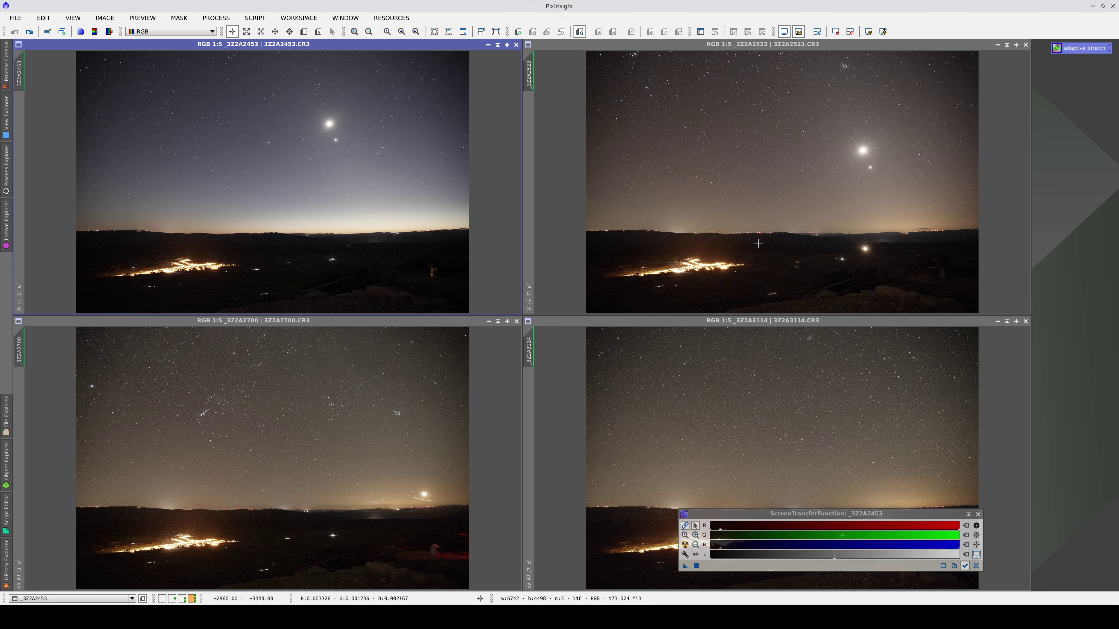
{"action": "double_click", "coordinate": [1075, 49]}
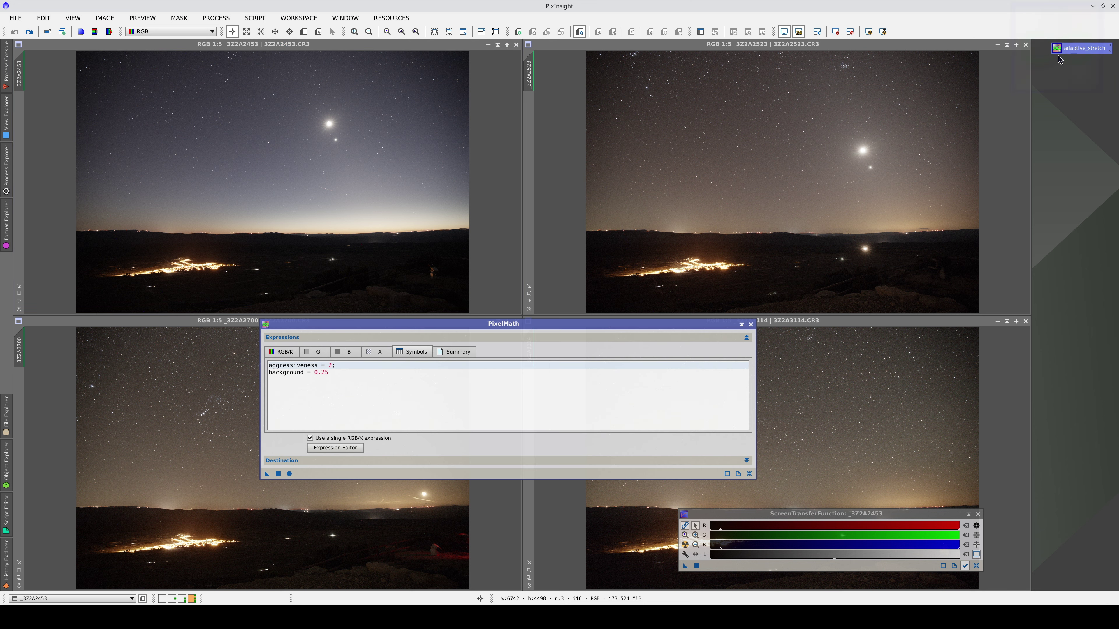
{"action": "left_click_drag", "start_coordinate": [335, 375], "coordinate": [255, 364]}
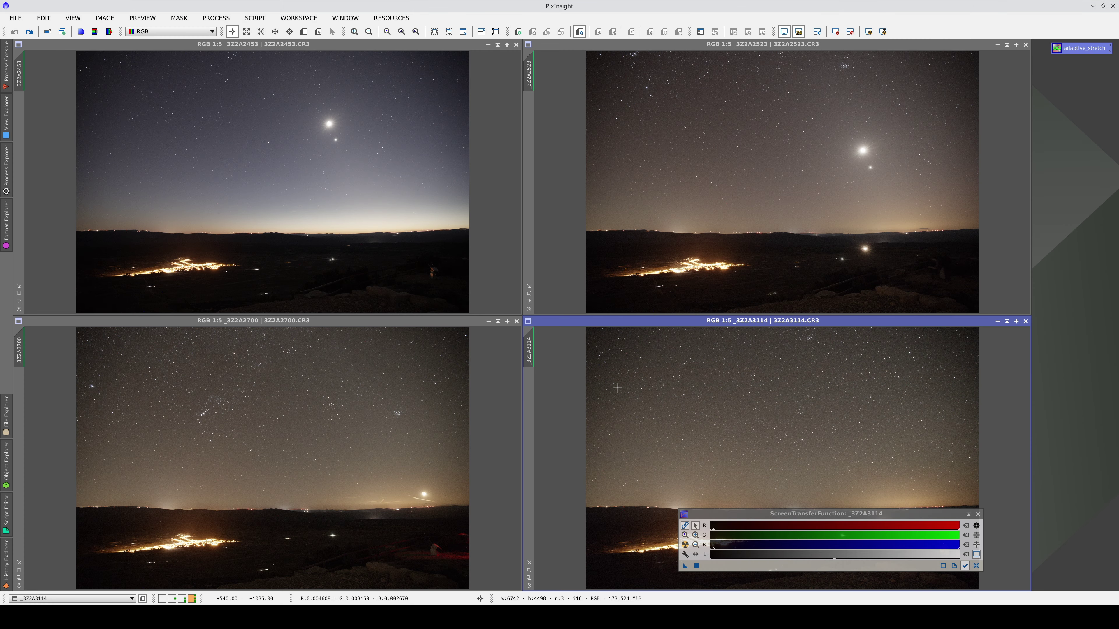
Step: Draw Preview01 over the sky of _3Z2A3114, inspect it, and cycle through the other frames
{"action": "left_click", "coordinate": [303, 31]}
{"action": "left_click_drag", "start_coordinate": [880, 335], "coordinate": [750, 377]}
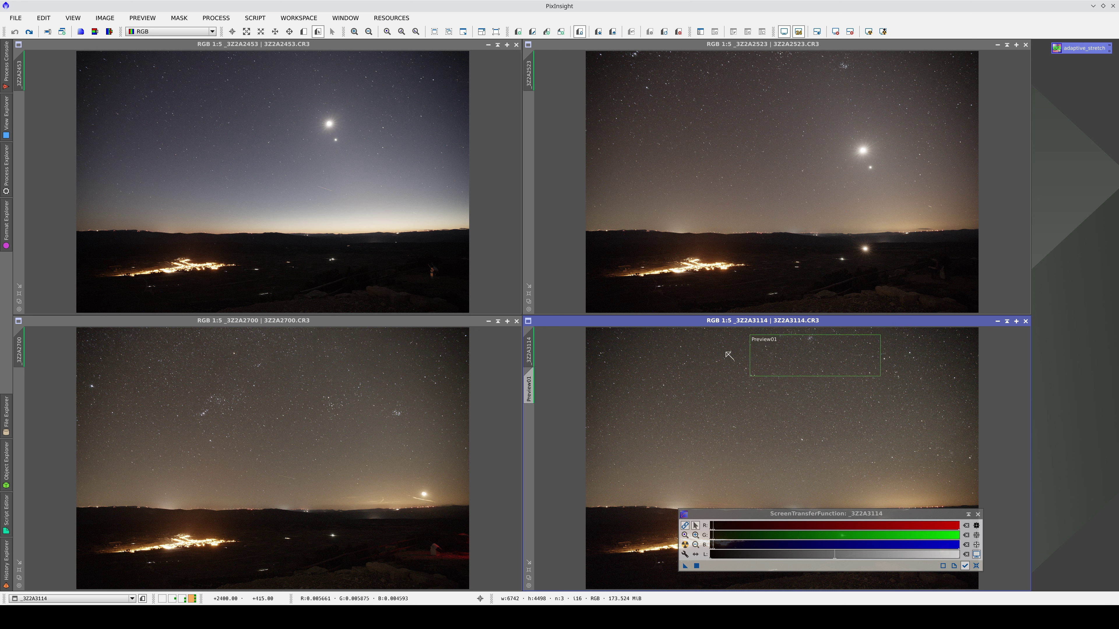
{"action": "left_click", "coordinate": [532, 392]}
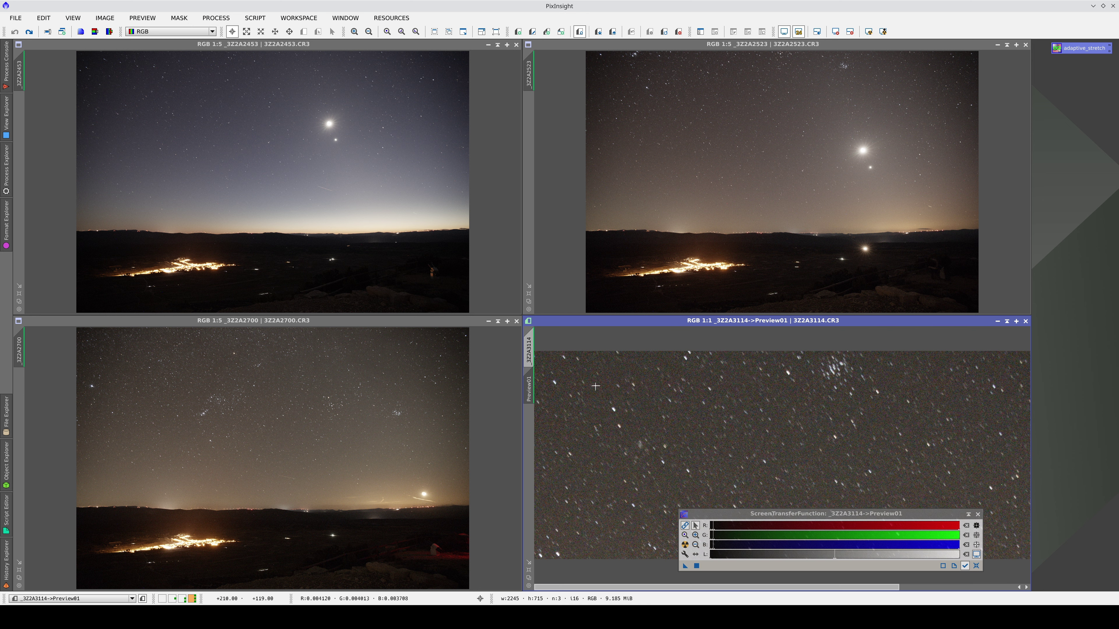
{"action": "scroll", "coordinate": [582, 363], "scroll_direction": "down", "scroll_amount": 1}
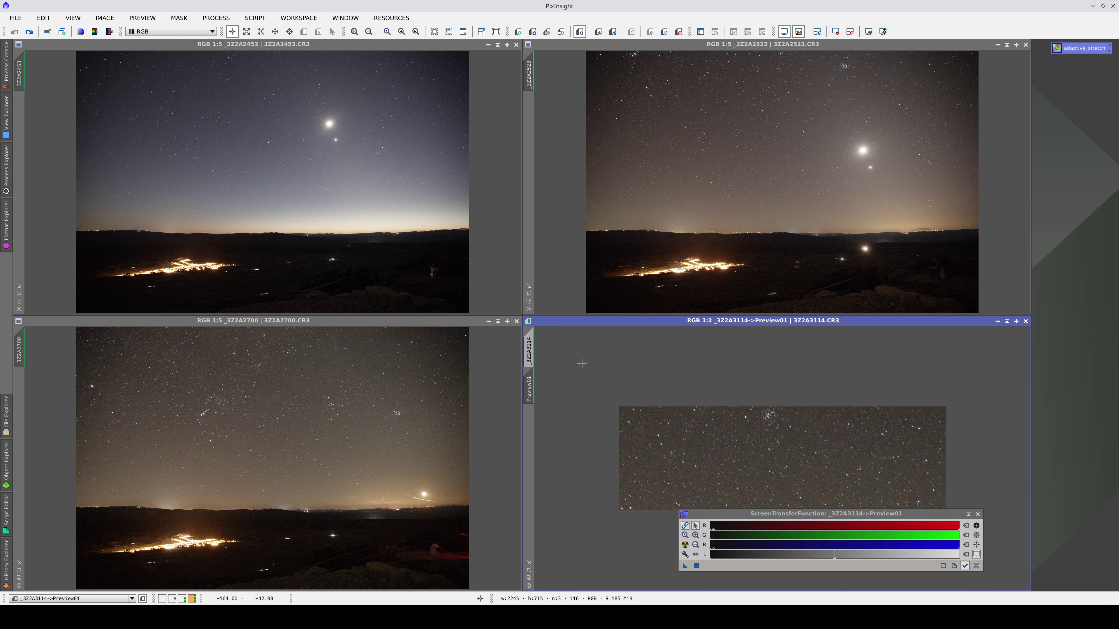
{"action": "left_click", "coordinate": [535, 352]}
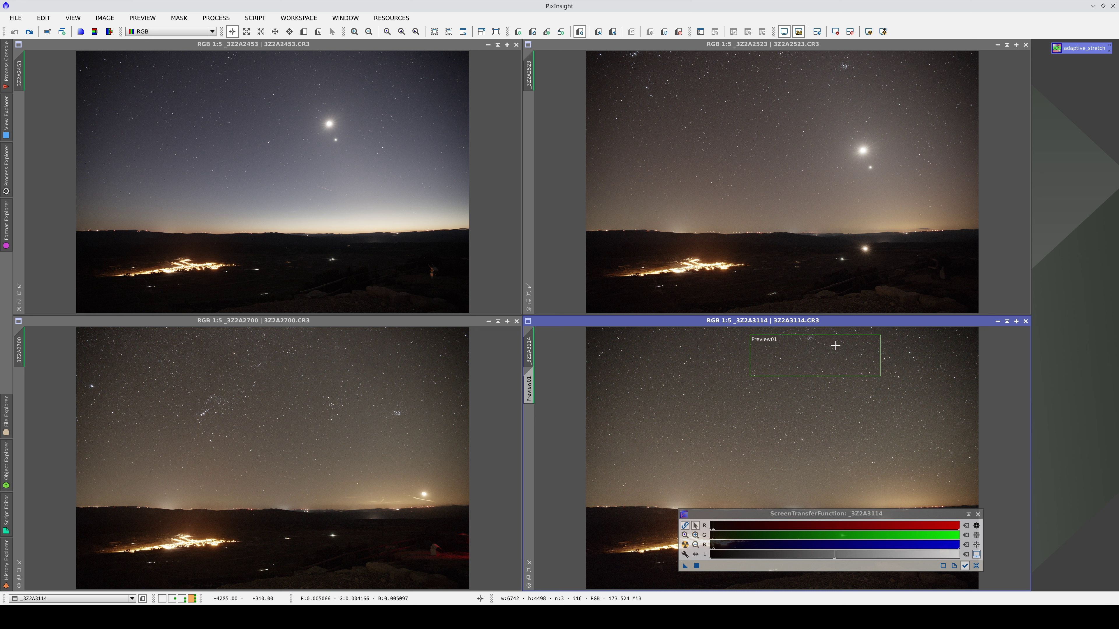
{"action": "left_click", "coordinate": [475, 375]}
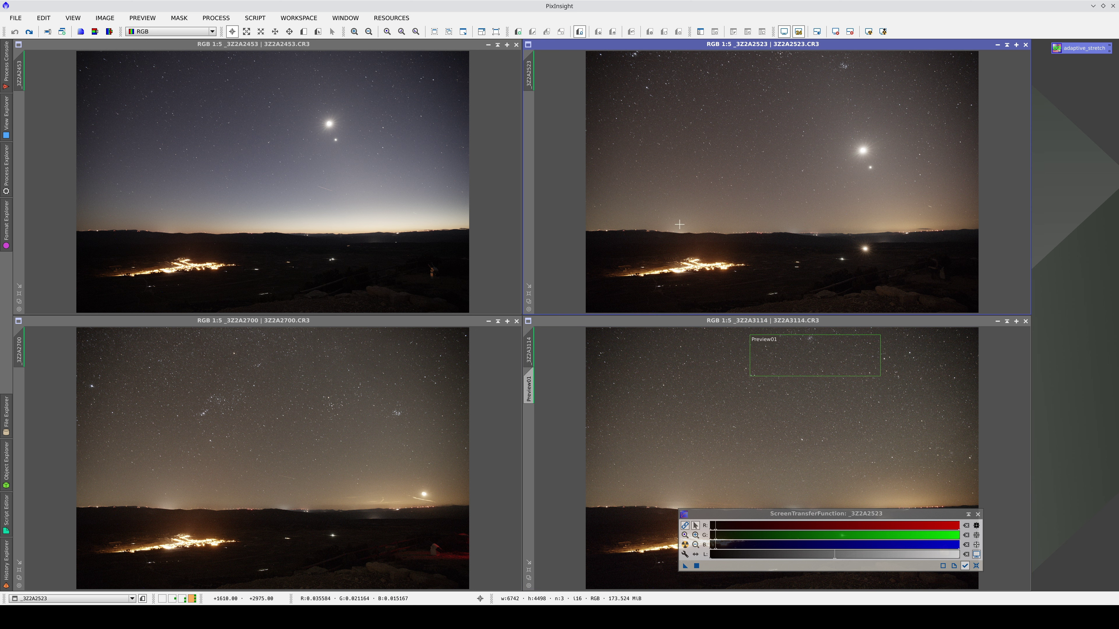
{"action": "left_click", "coordinate": [429, 190]}
{"action": "key", "text": "ctrl+Tab"}
Step: Open BackgroundNeutralization from the favourite processes
{"action": "left_click", "coordinate": [3, 171]}
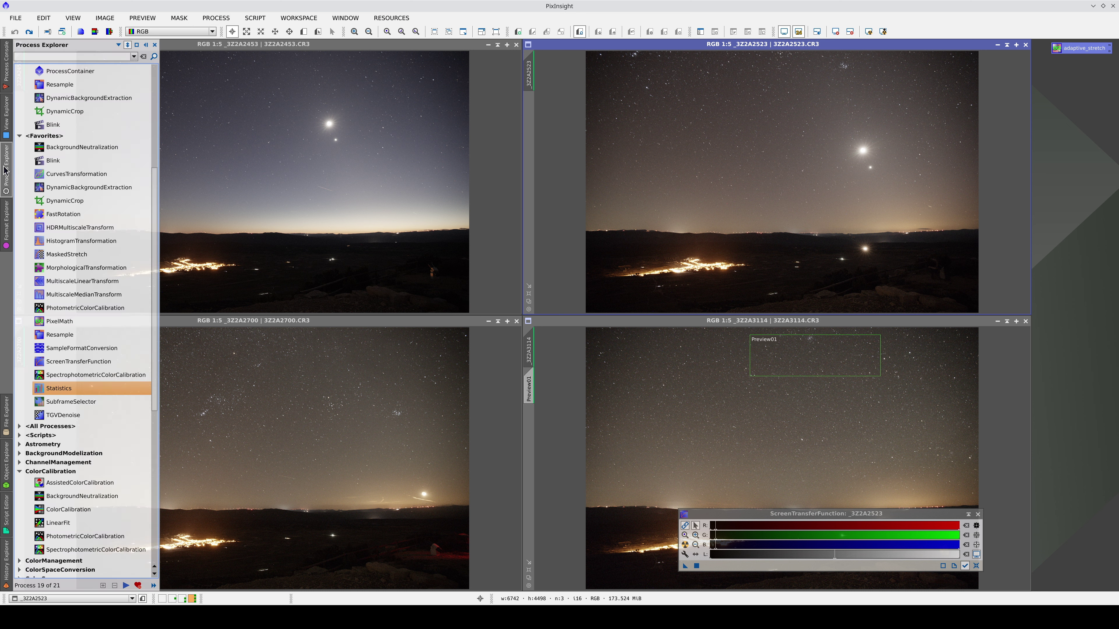
{"action": "left_click", "coordinate": [69, 148]}
{"action": "double_click", "coordinate": [69, 149]}
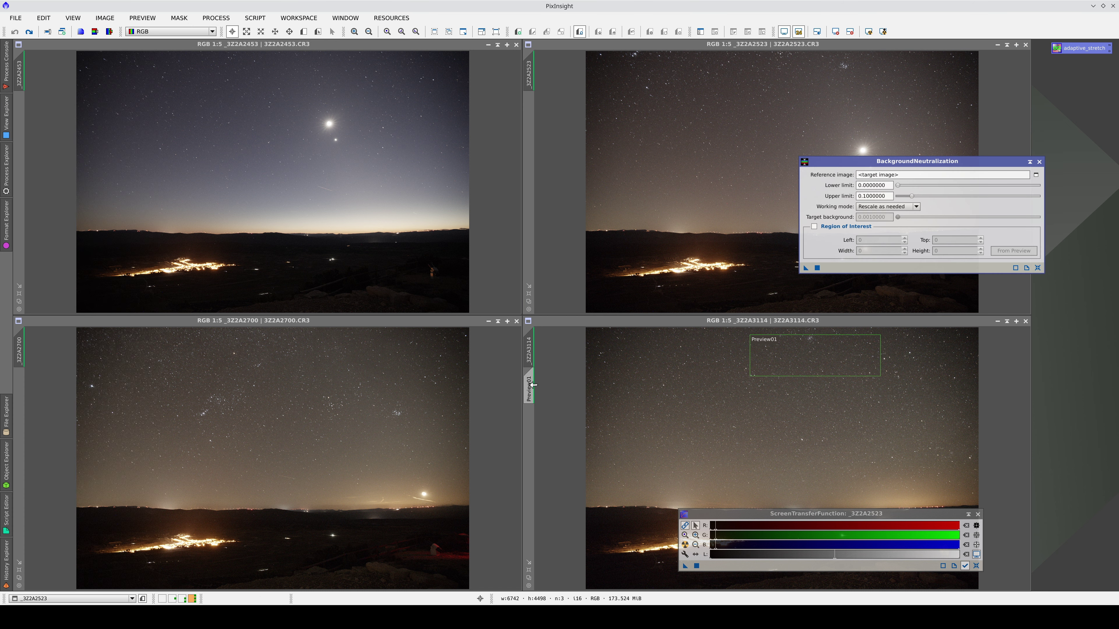
Step: Set Preview01 as reference and neutralize _3Z2A2523, _3Z2A2700 and _3Z2A2453
{"action": "left_click_drag", "start_coordinate": [533, 385], "coordinate": [880, 175]}
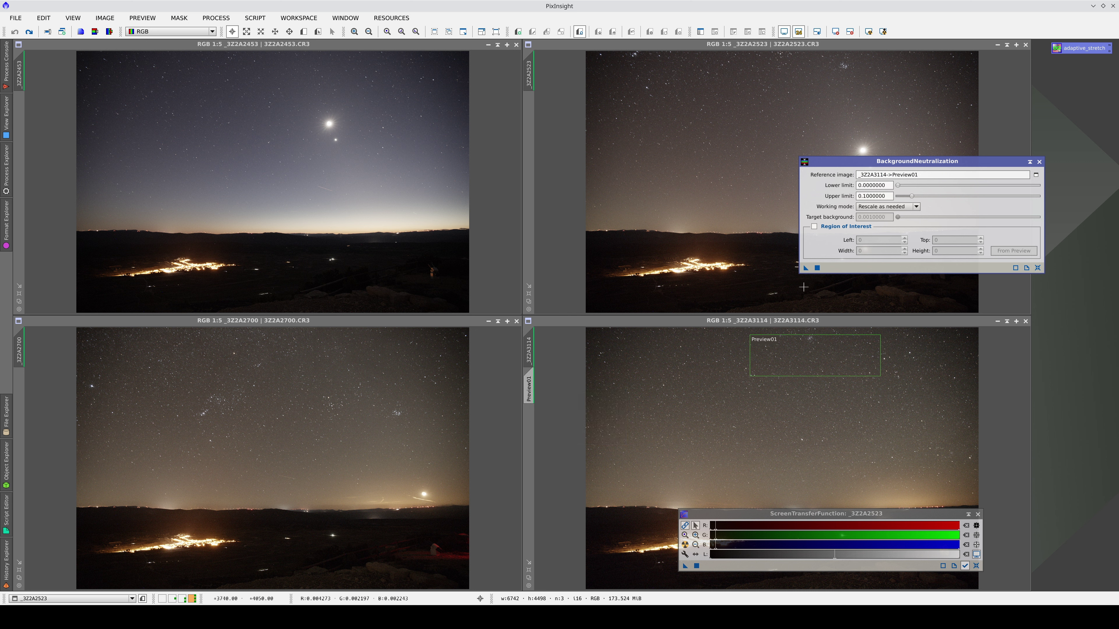
{"action": "left_click", "coordinate": [791, 382]}
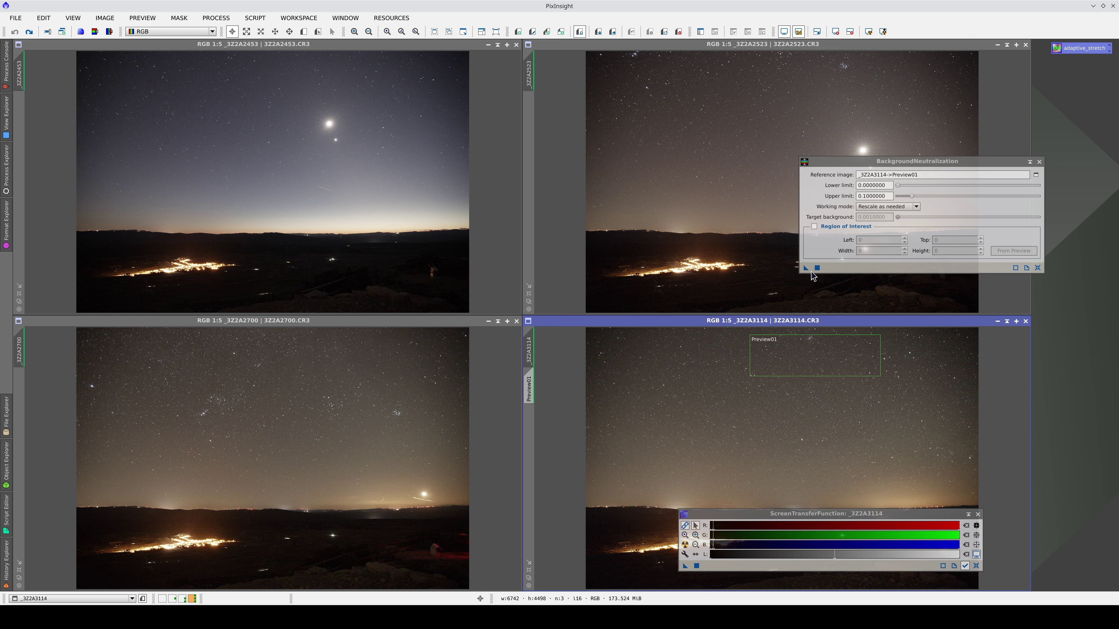
{"action": "left_click_drag", "start_coordinate": [724, 223], "coordinate": [724, 224]}
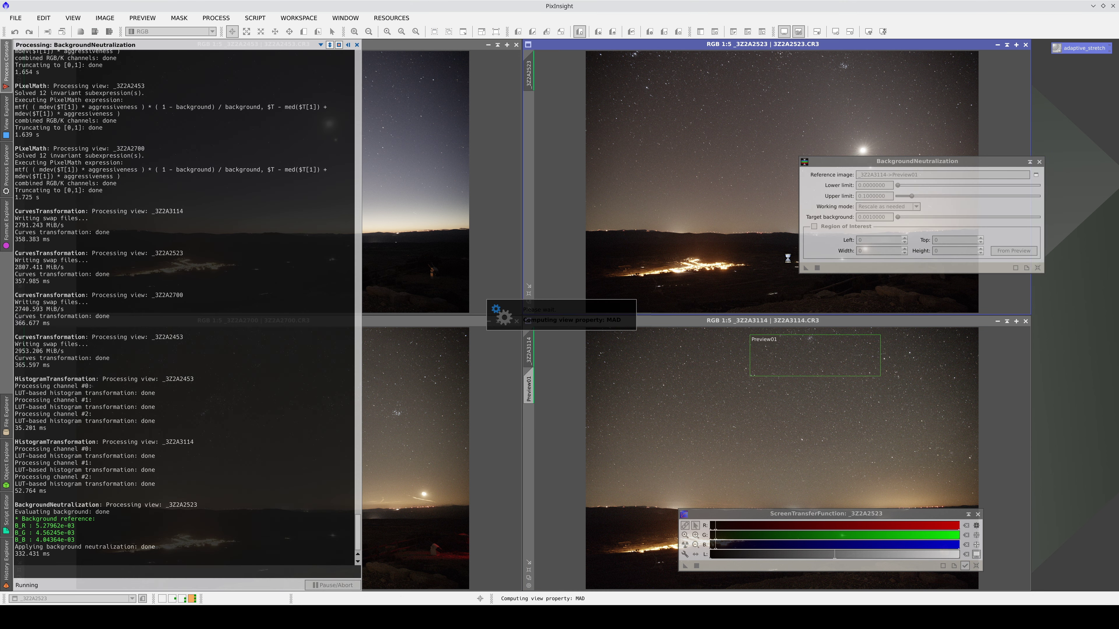
{"action": "left_click_drag", "start_coordinate": [805, 269], "coordinate": [438, 405]}
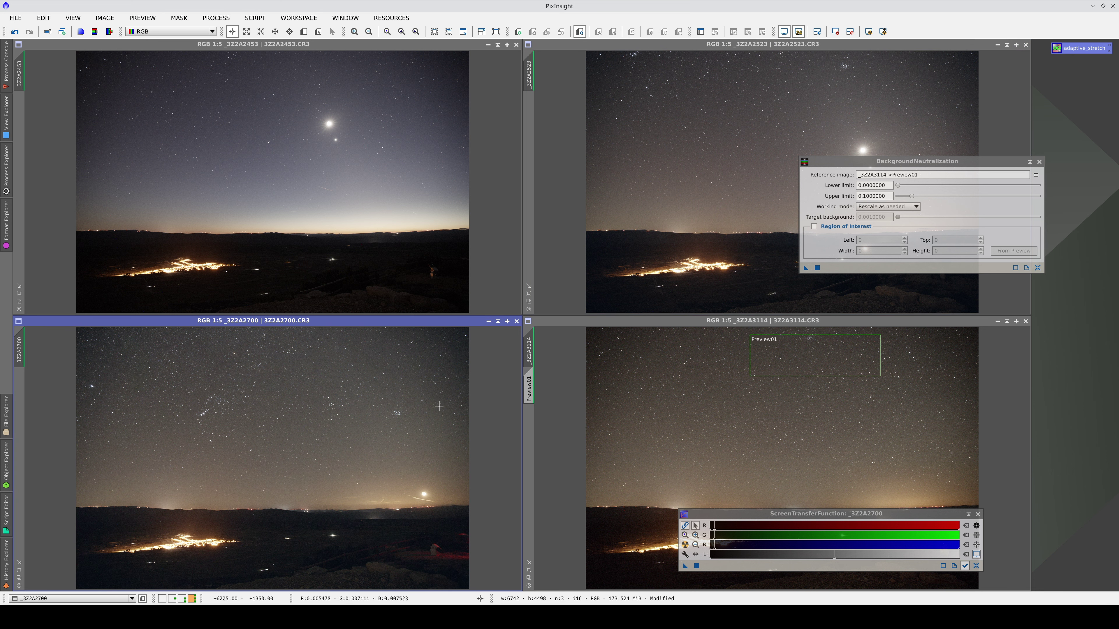
{"action": "left_click_drag", "start_coordinate": [806, 268], "coordinate": [771, 269]}
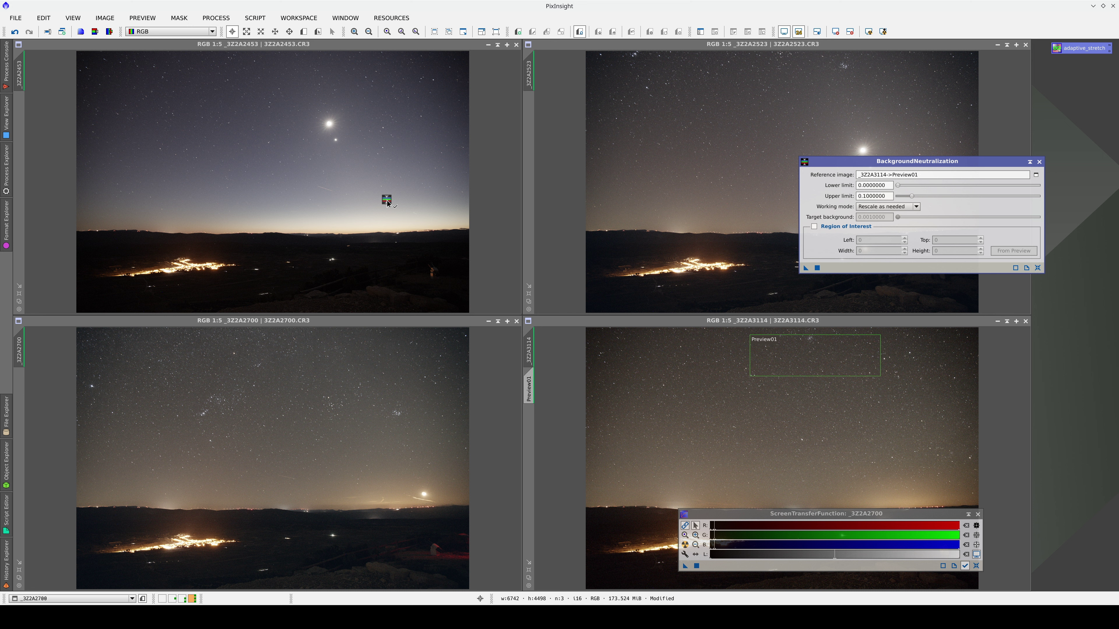
{"action": "left_click_drag", "start_coordinate": [386, 202], "coordinate": [386, 201]}
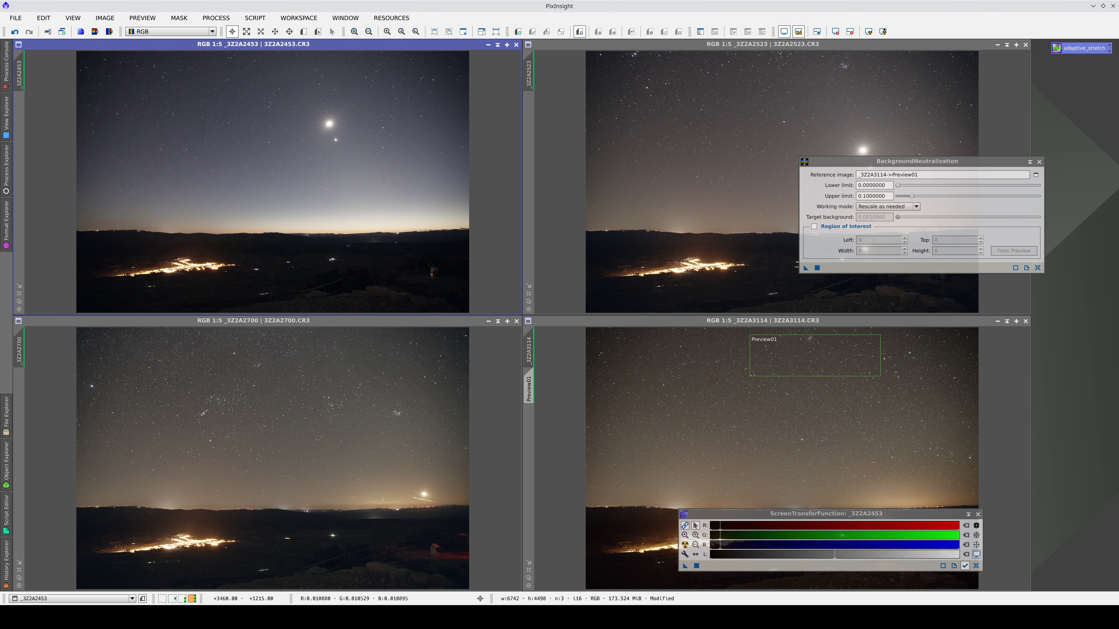
{"action": "left_click", "coordinate": [1039, 162]}
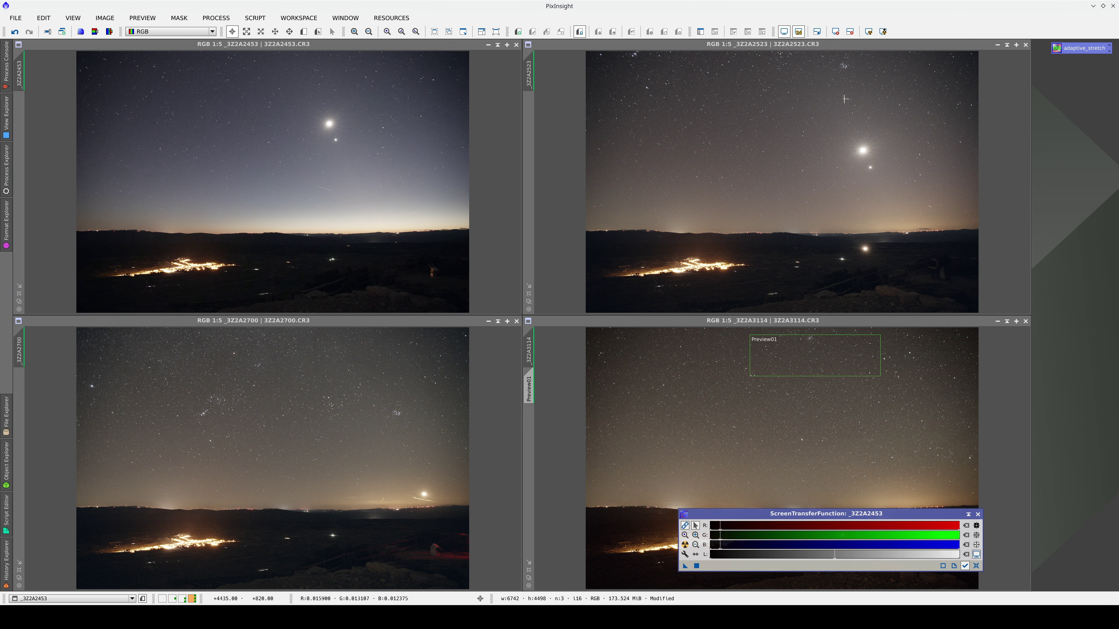
{"action": "left_click", "coordinate": [246, 109]}
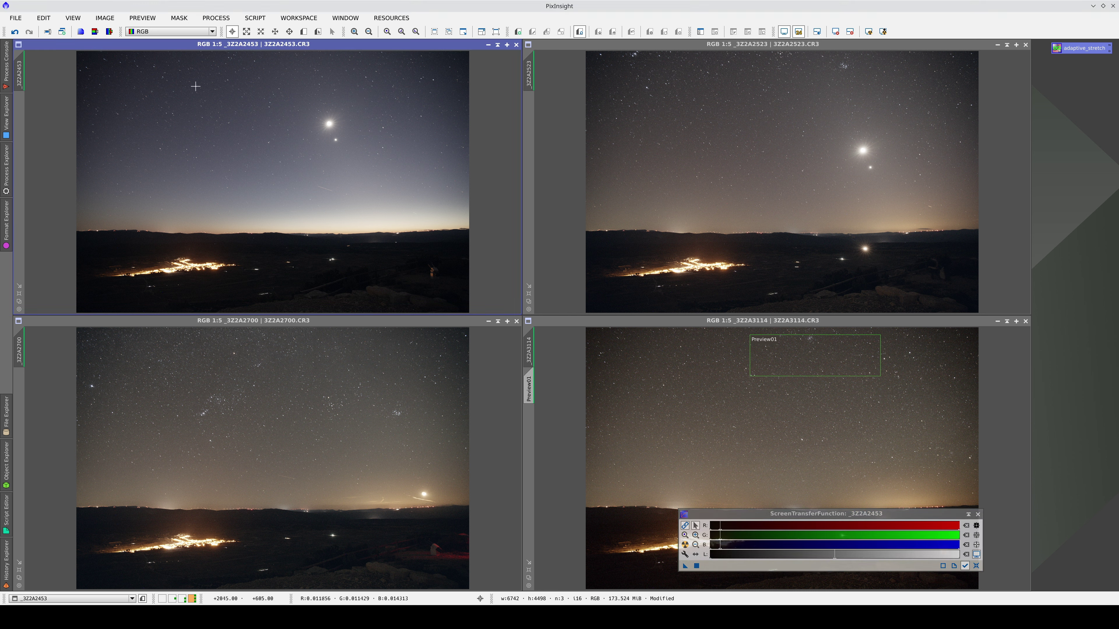
Step: Undo the last change on _3Z2A2453 and set aggressiveness 1, background 0.15 in PixelMath
{"action": "left_click", "coordinate": [16, 33]}
{"action": "left_click", "coordinate": [28, 33]}
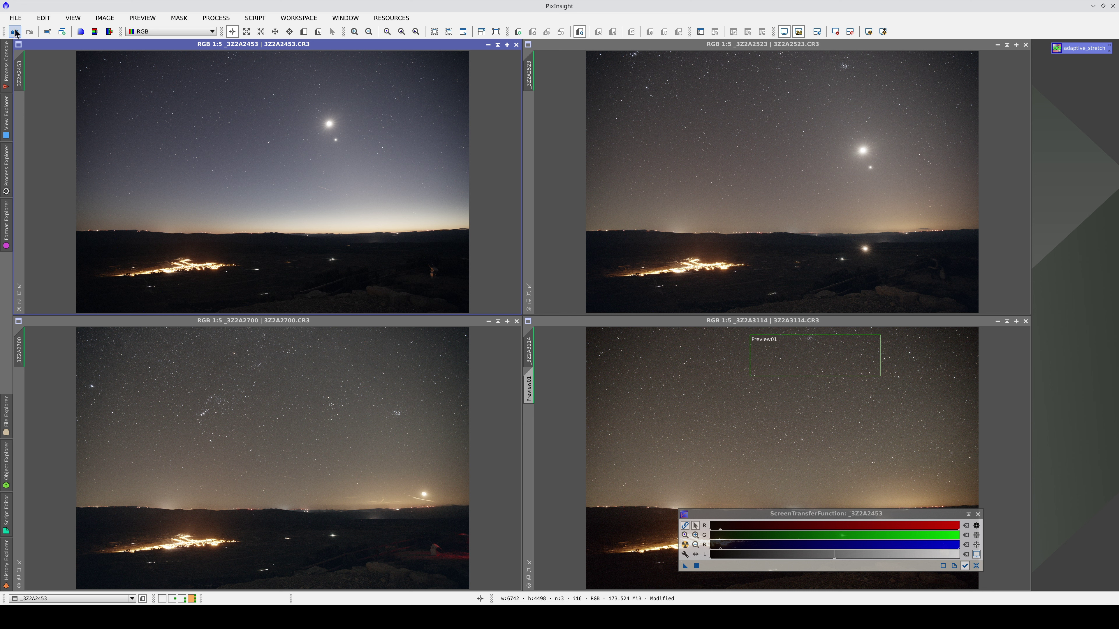
{"action": "left_click", "coordinate": [15, 33]}
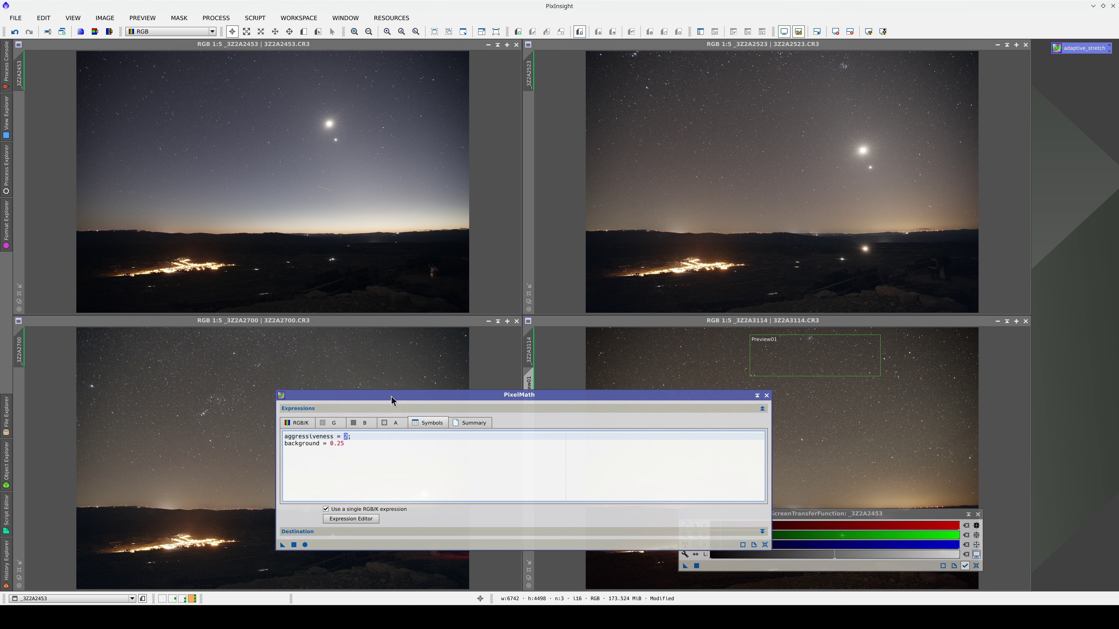
{"action": "type", "text": "1"}
{"action": "key", "text": "Down"}
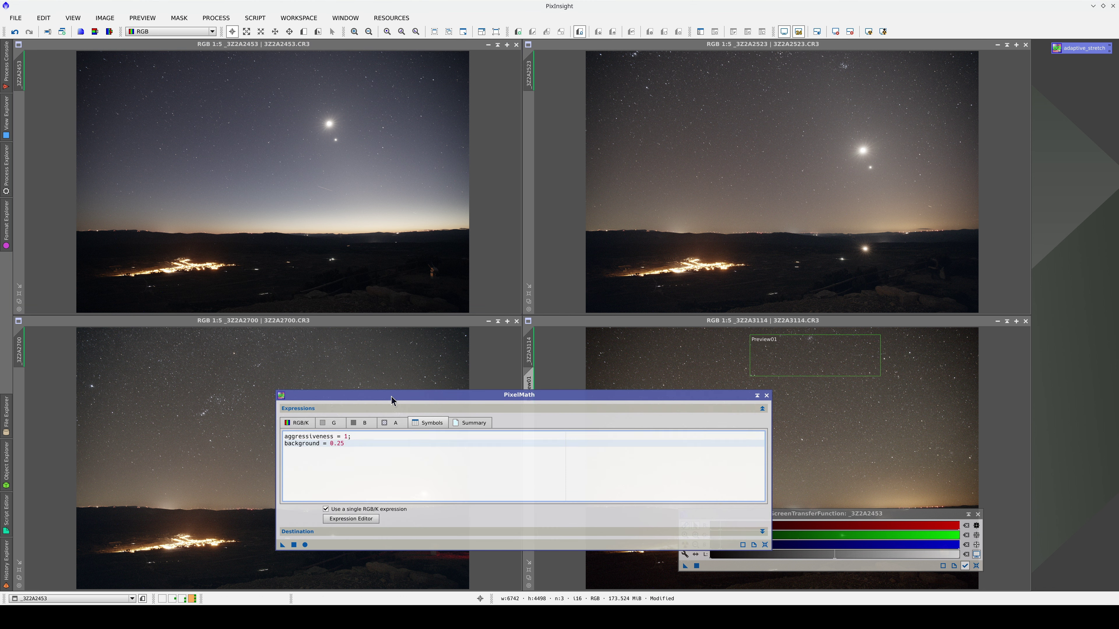
{"action": "key", "text": "Left"}
{"action": "key", "text": "shift+Left"}
{"action": "type", "text": "1"}
Step: Apply the adaptive stretch to _3Z2A2700, _3Z2A2523 and _3Z2A2453, disabling their auto screen stretch
{"action": "left_click_drag", "start_coordinate": [281, 545], "coordinate": [254, 532]}
{"action": "left_click_drag", "start_coordinate": [193, 477], "coordinate": [193, 477]}
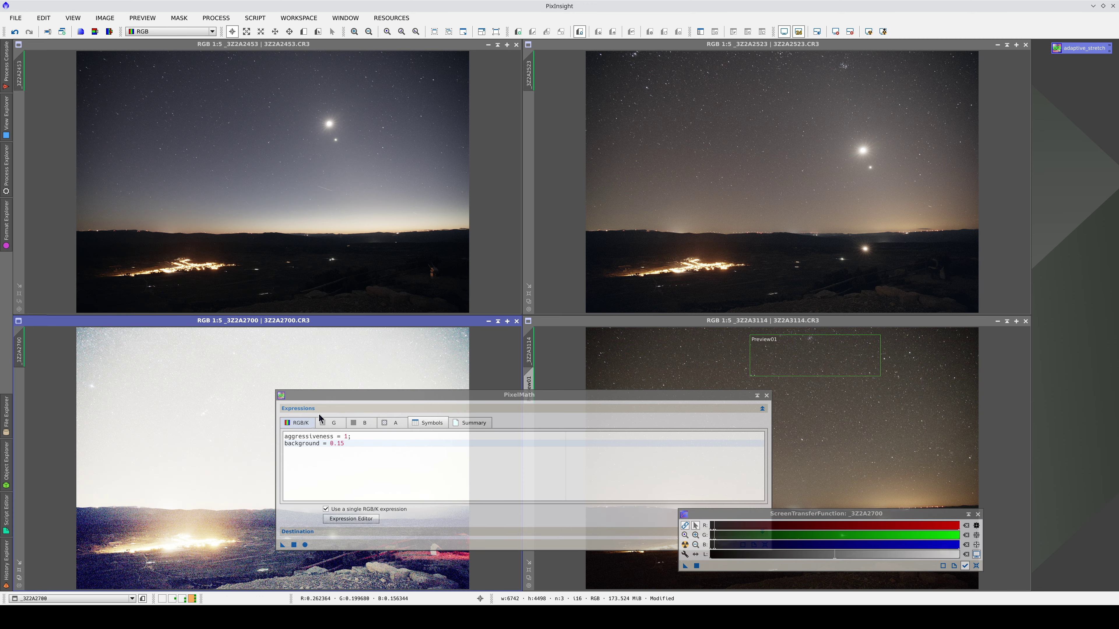
{"action": "left_click", "coordinate": [786, 31]}
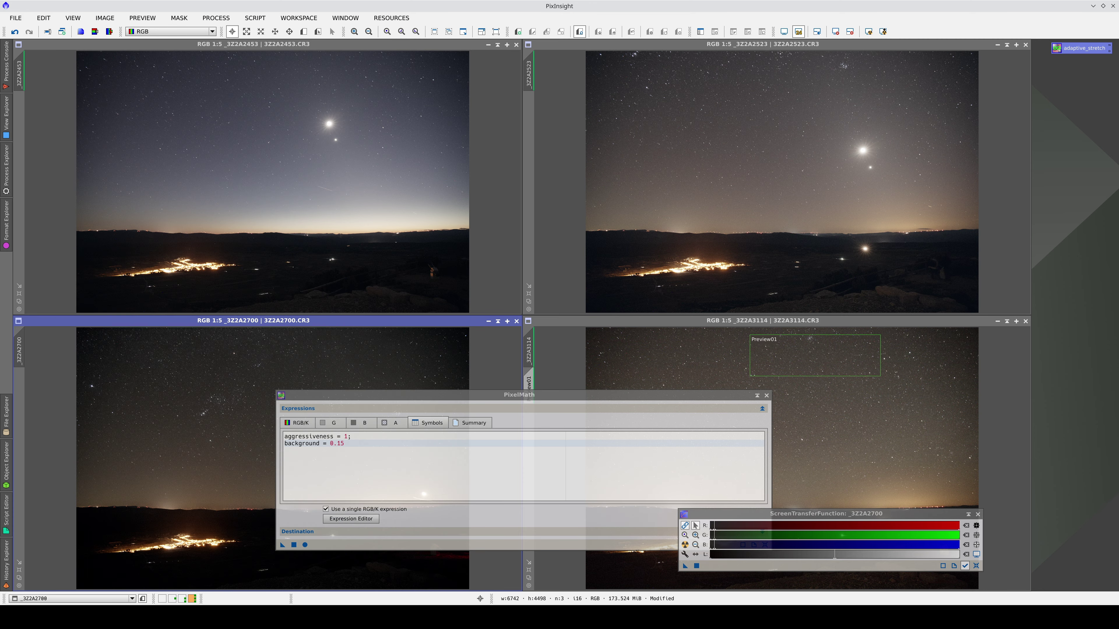
{"action": "left_click_drag", "start_coordinate": [283, 545], "coordinate": [469, 393]}
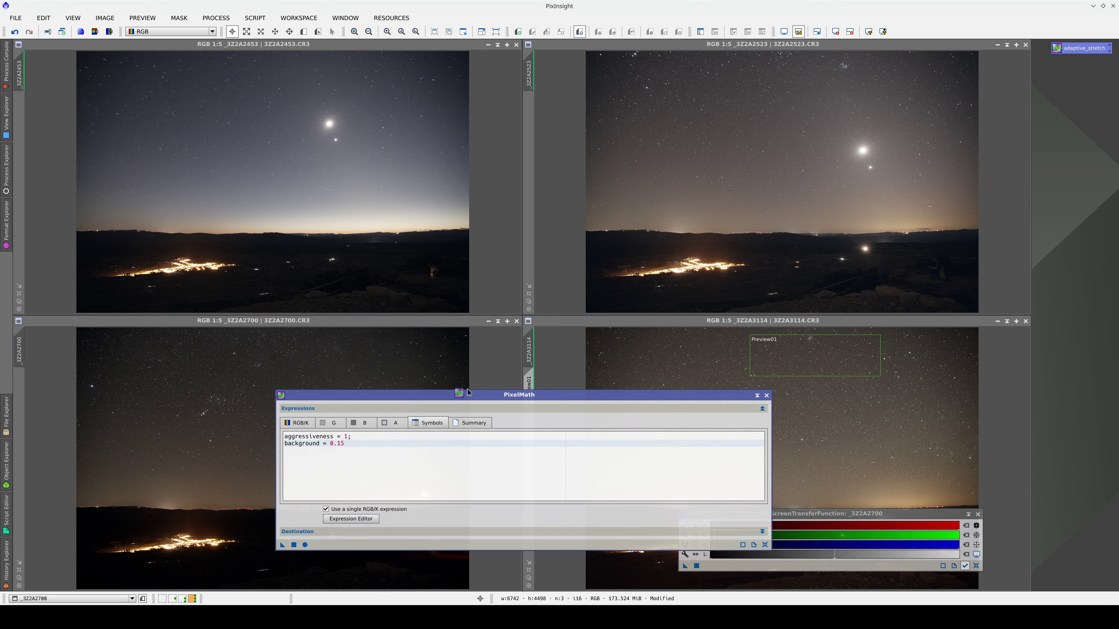
{"action": "left_click_drag", "start_coordinate": [705, 223], "coordinate": [705, 223]}
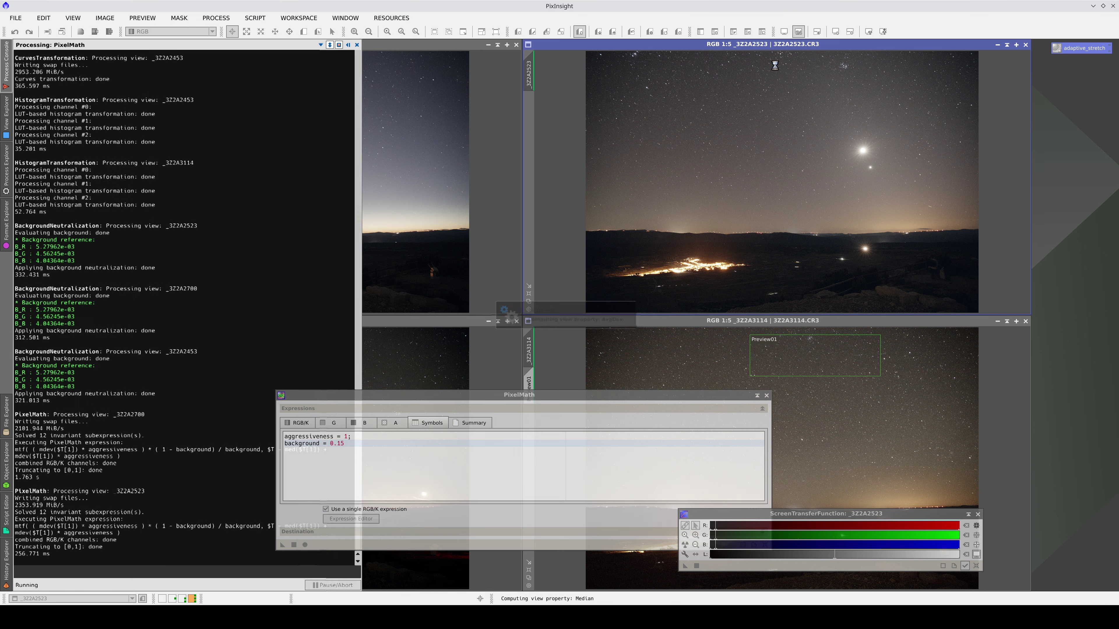
{"action": "left_click", "coordinate": [784, 31]}
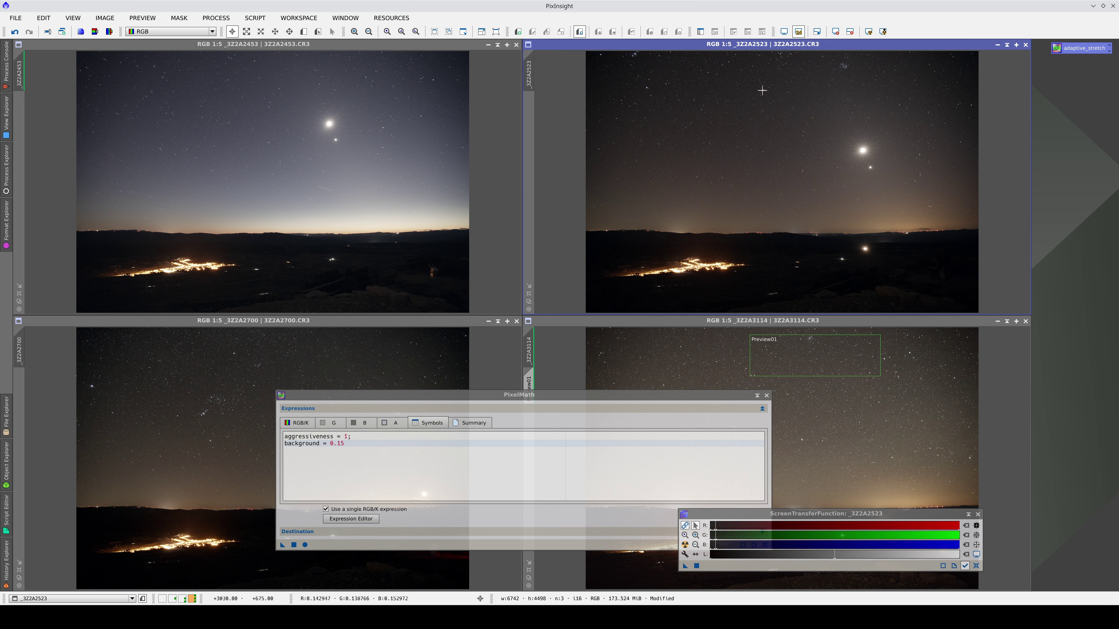
{"action": "left_click", "coordinate": [282, 549]}
{"action": "left_click_drag", "start_coordinate": [284, 249], "coordinate": [284, 248]}
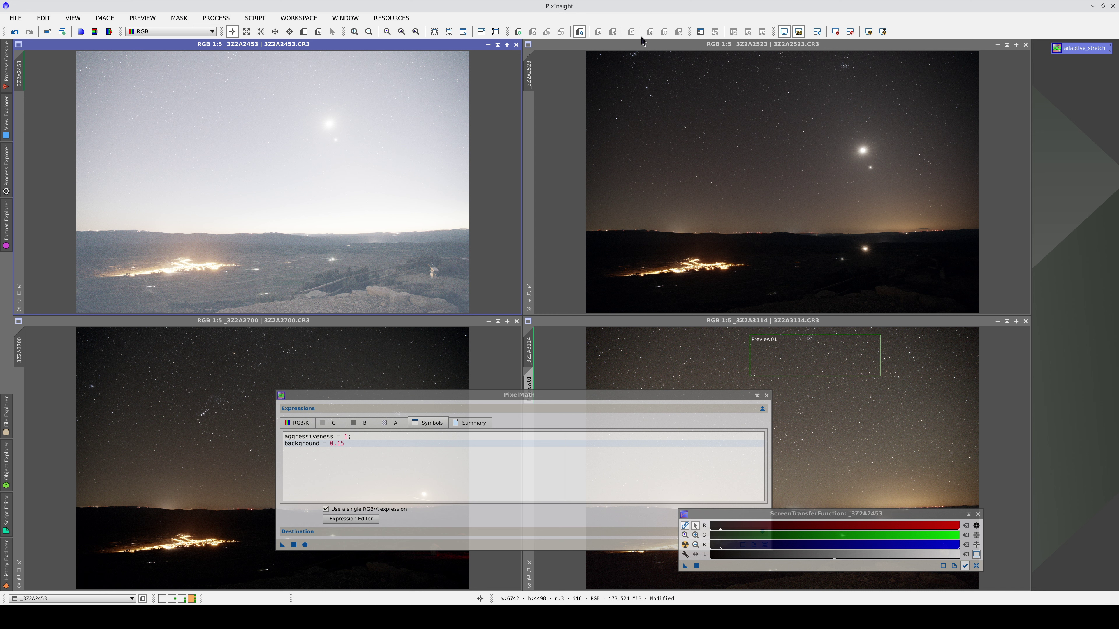
Step: Set background to 0.25 and re-stretch _3Z2A2453, _3Z2A2523 and _3Z2A2700 with it
{"action": "left_click", "coordinate": [783, 32]}
{"action": "left_click_drag", "start_coordinate": [369, 395], "coordinate": [669, 370]}
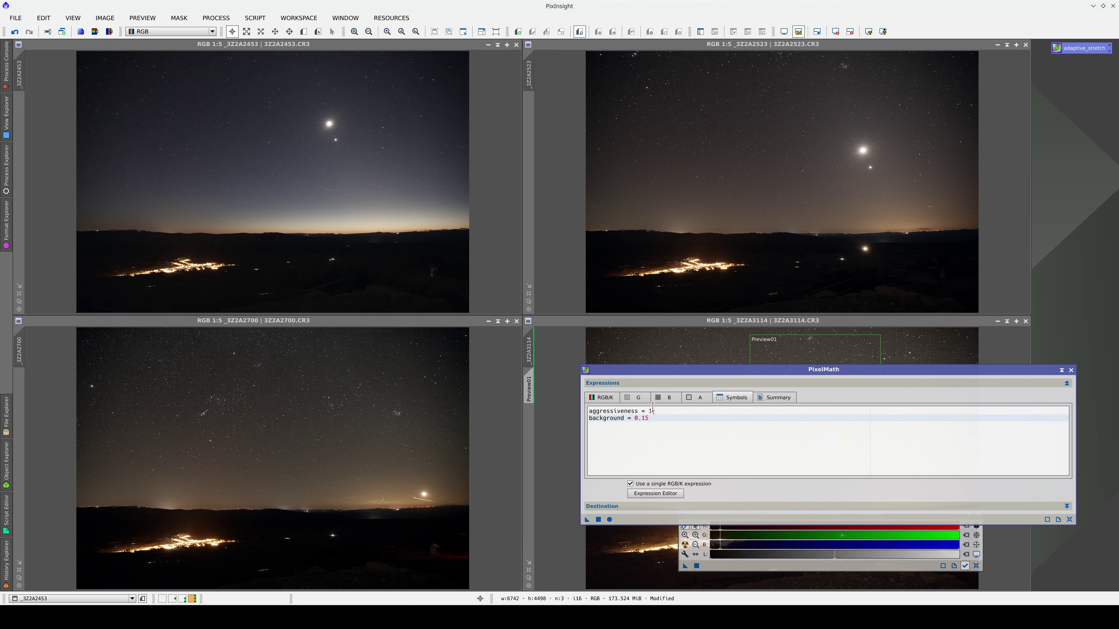
{"action": "left_click", "coordinate": [646, 419]}
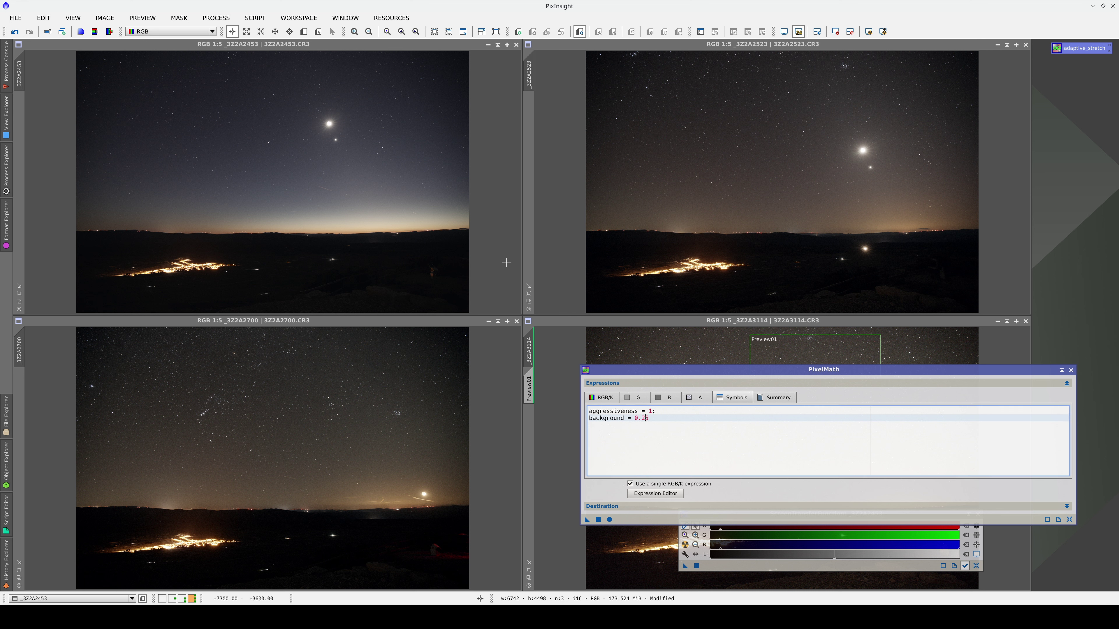
{"action": "left_click", "coordinate": [15, 32]}
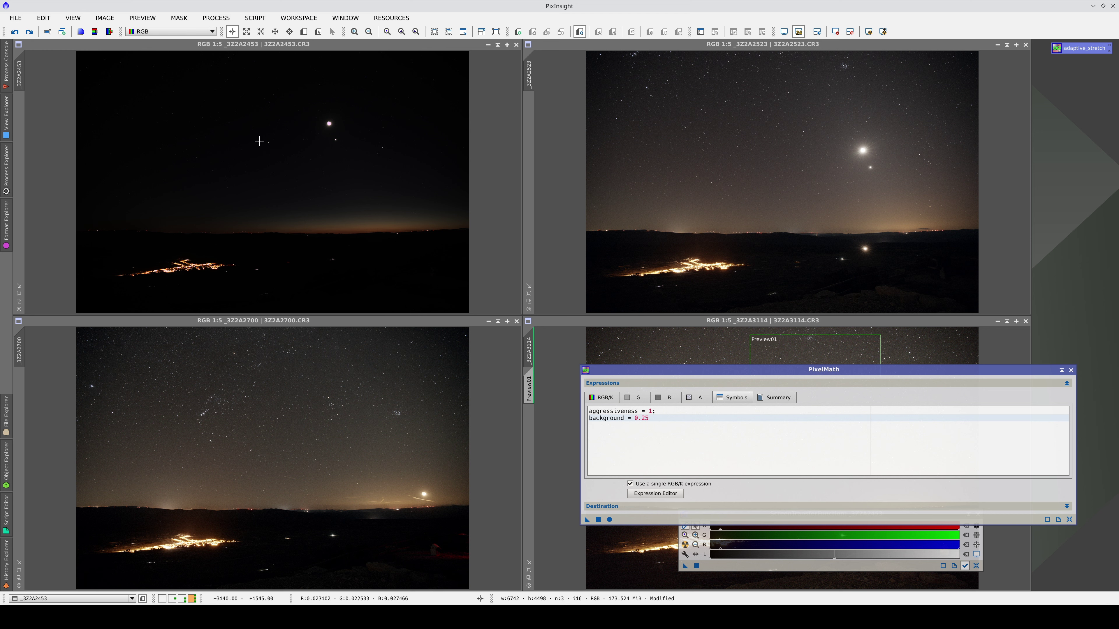
{"action": "left_click", "coordinate": [598, 520]}
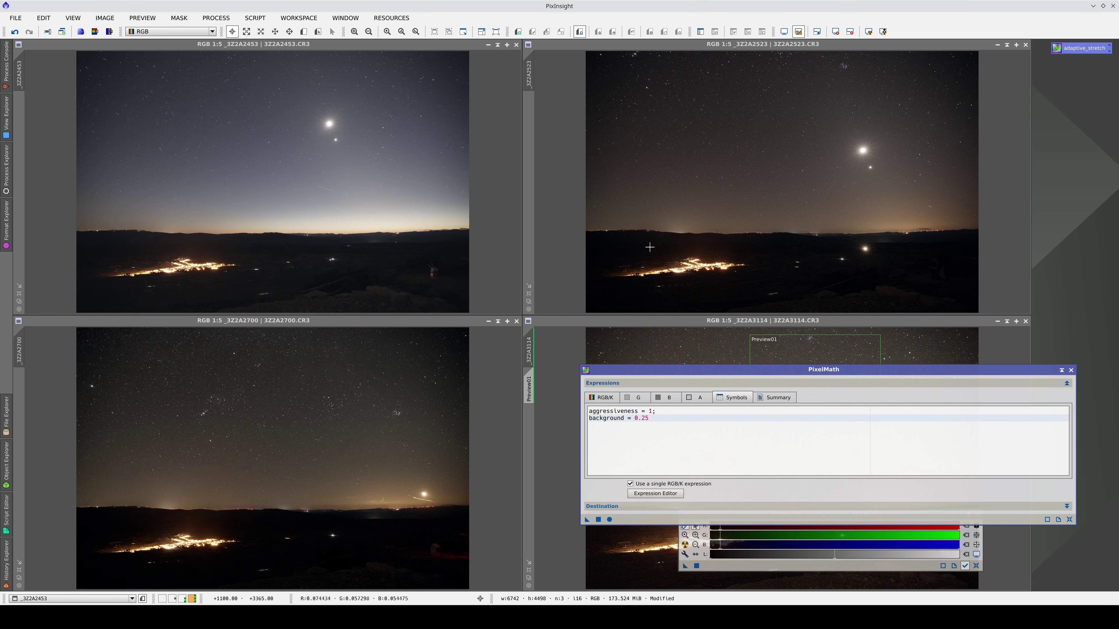
{"action": "left_click", "coordinate": [15, 32]}
{"action": "left_click", "coordinate": [598, 520]}
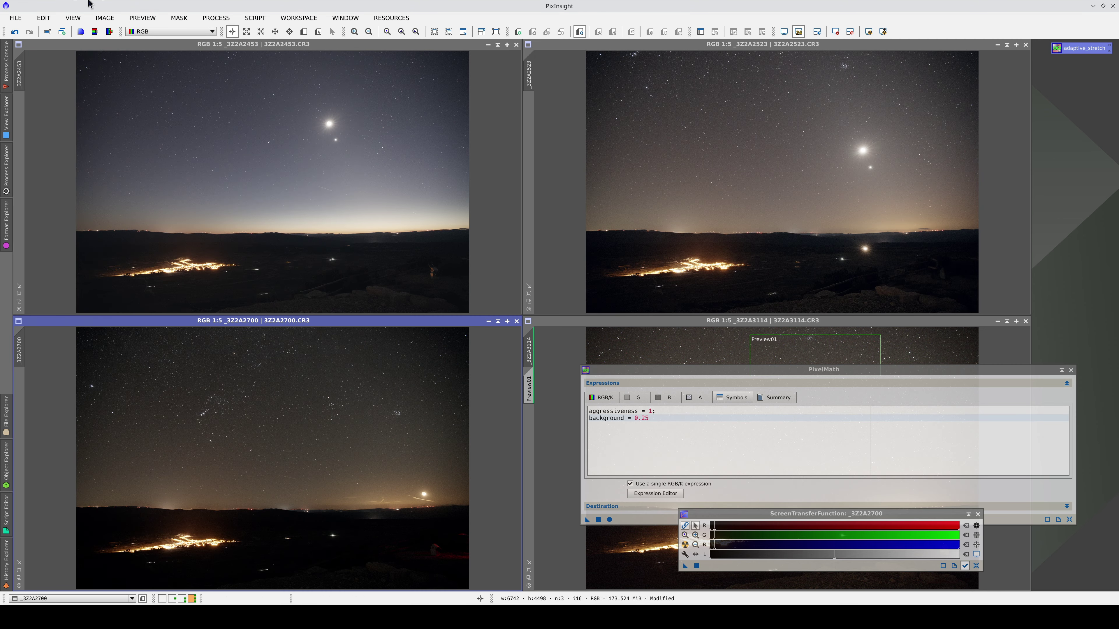
{"action": "left_click", "coordinate": [15, 32]}
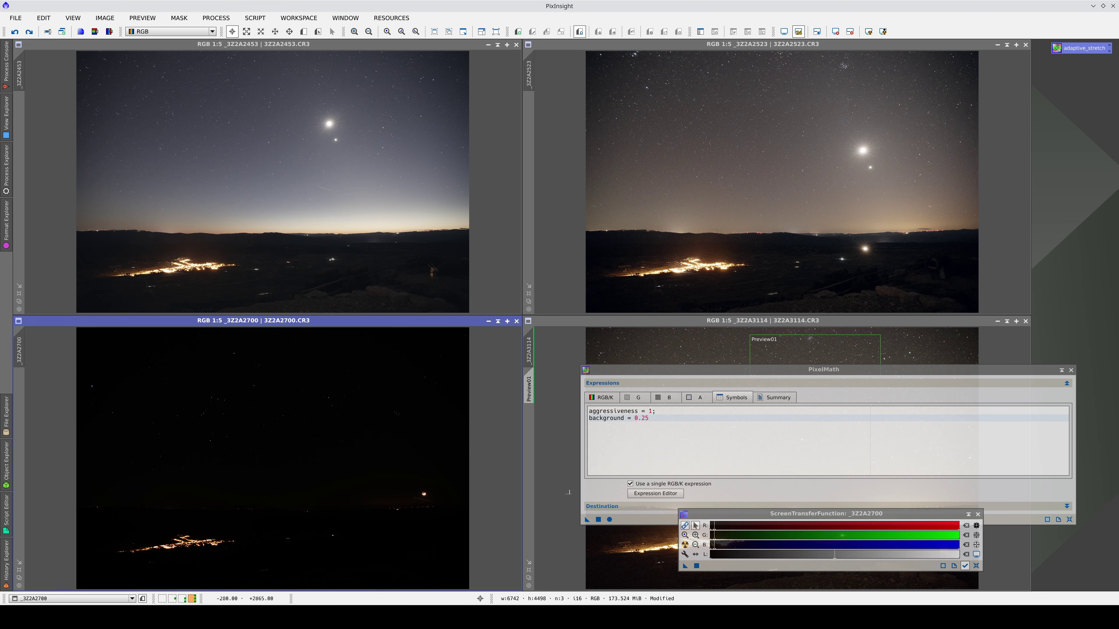
{"action": "left_click", "coordinate": [598, 519]}
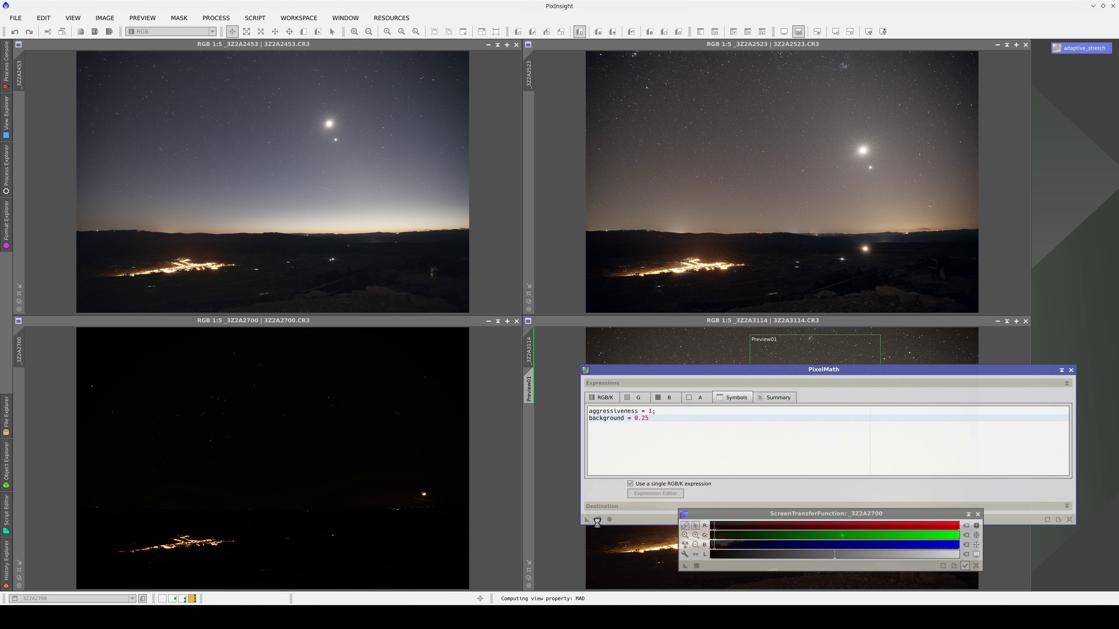
Step: Change aggressiveness to 0.3 and re-stretch _3Z2A2453, _3Z2A2523 and _3Z2A2700
{"action": "left_click", "coordinate": [649, 411]}
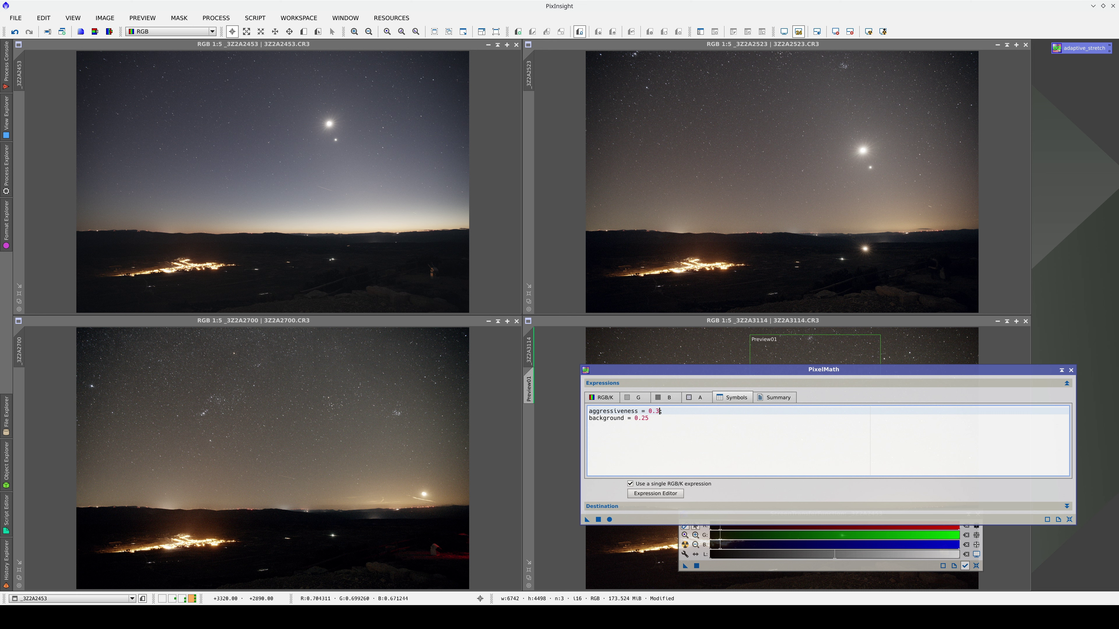
{"action": "left_click", "coordinate": [15, 31]}
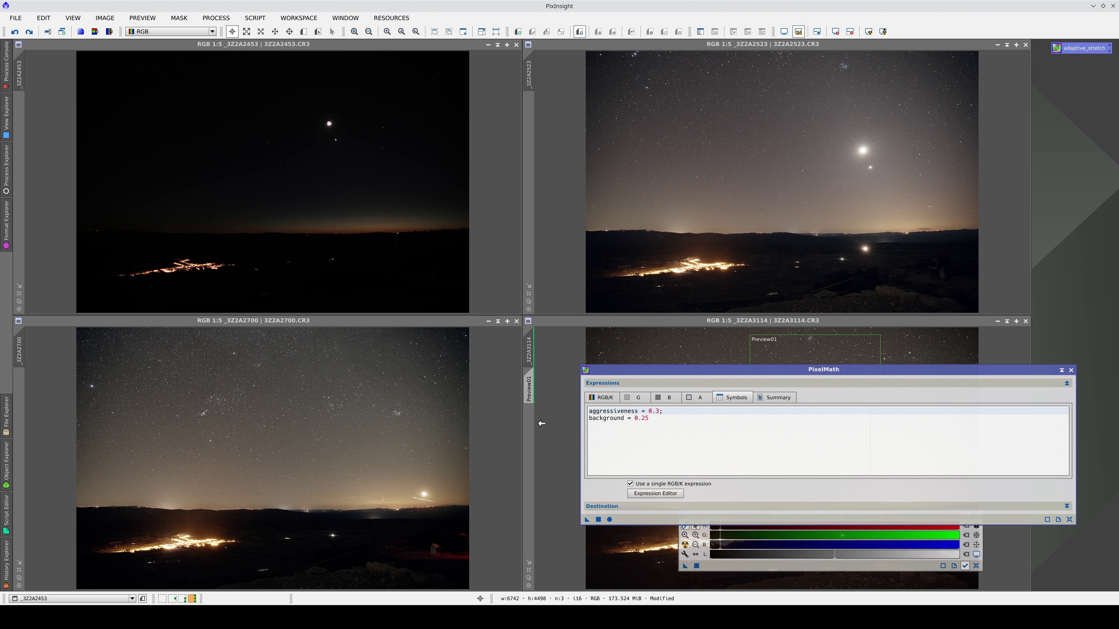
{"action": "left_click", "coordinate": [599, 520]}
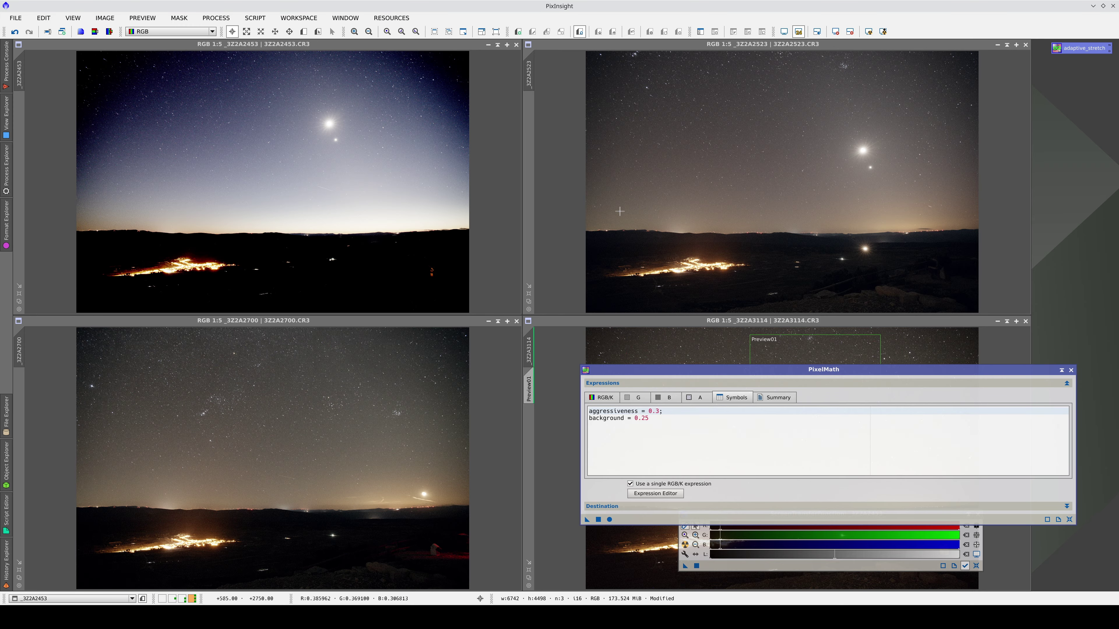
{"action": "left_click", "coordinate": [618, 202]}
{"action": "left_click", "coordinate": [598, 519]}
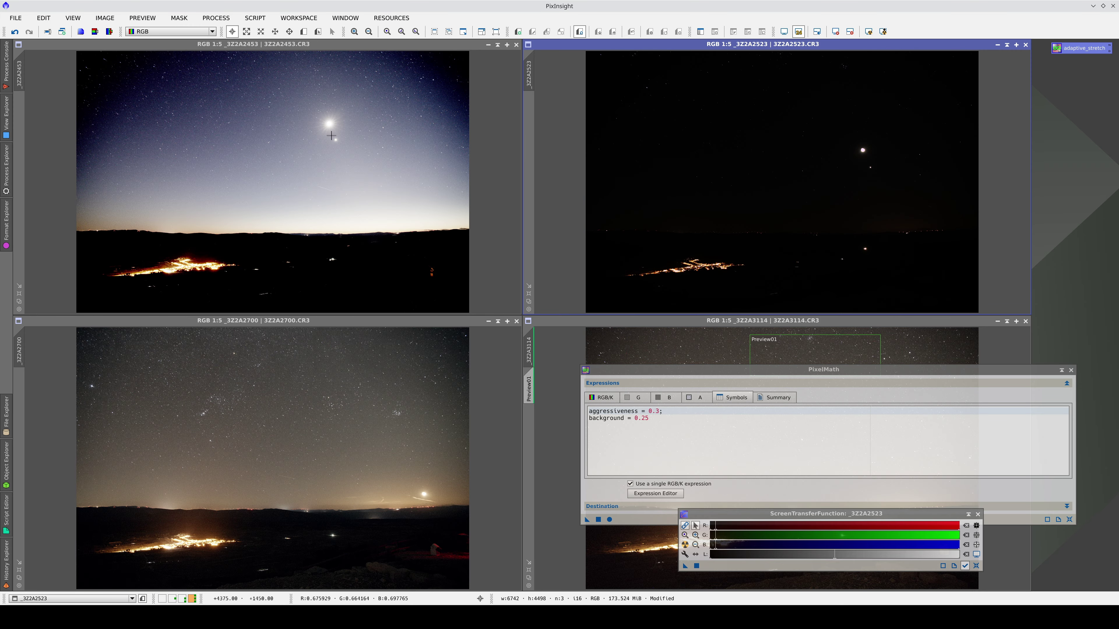
{"action": "left_click", "coordinate": [598, 519]}
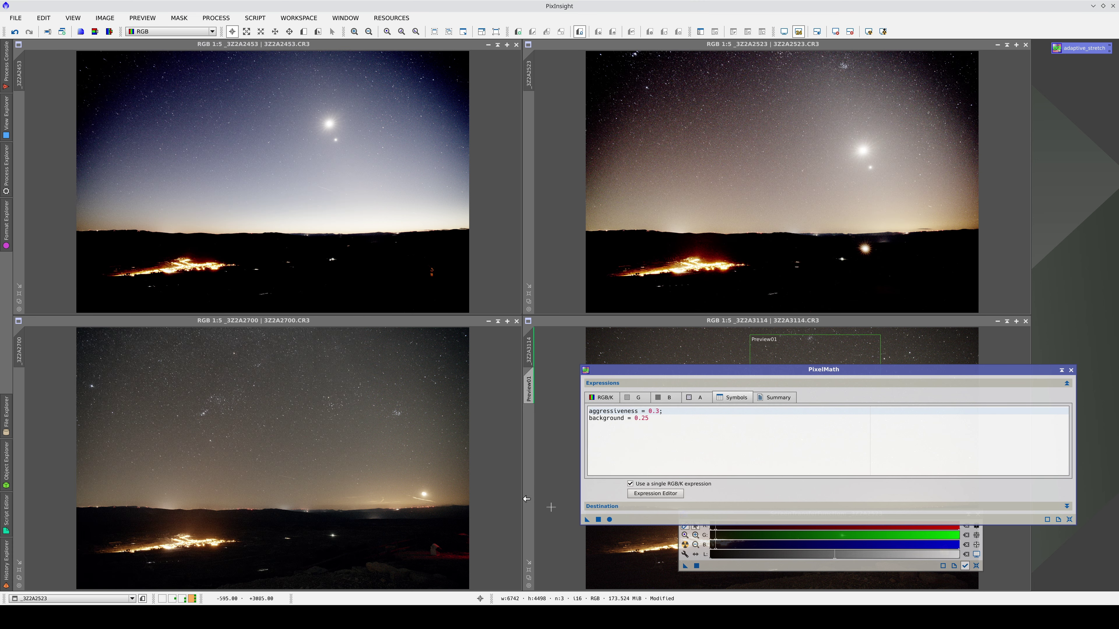
{"action": "left_click", "coordinate": [441, 388]}
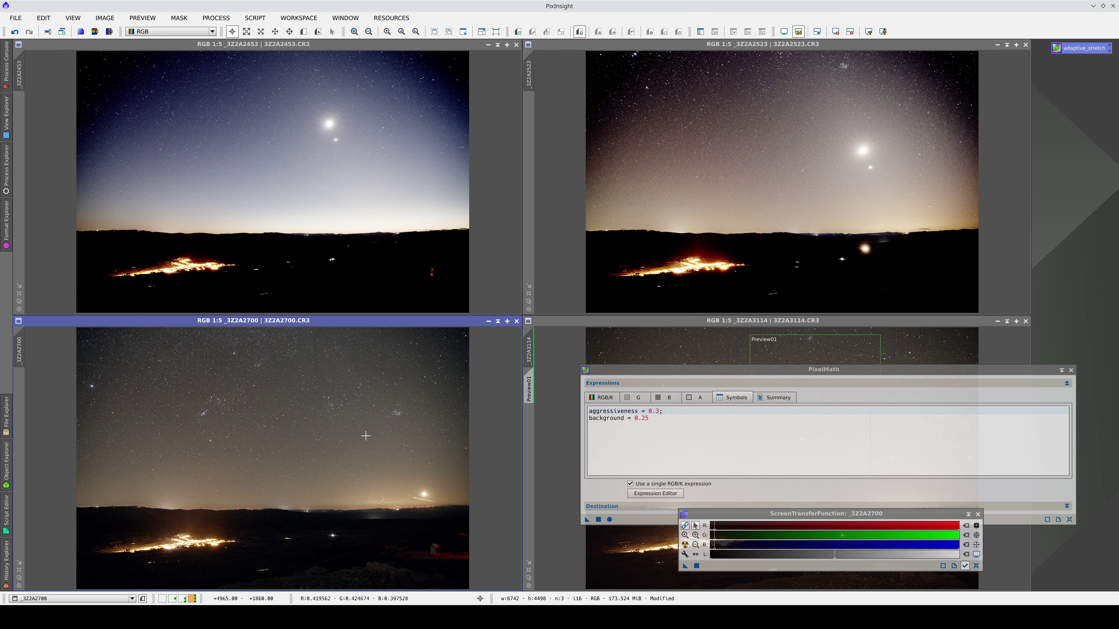
{"action": "left_click", "coordinate": [15, 32]}
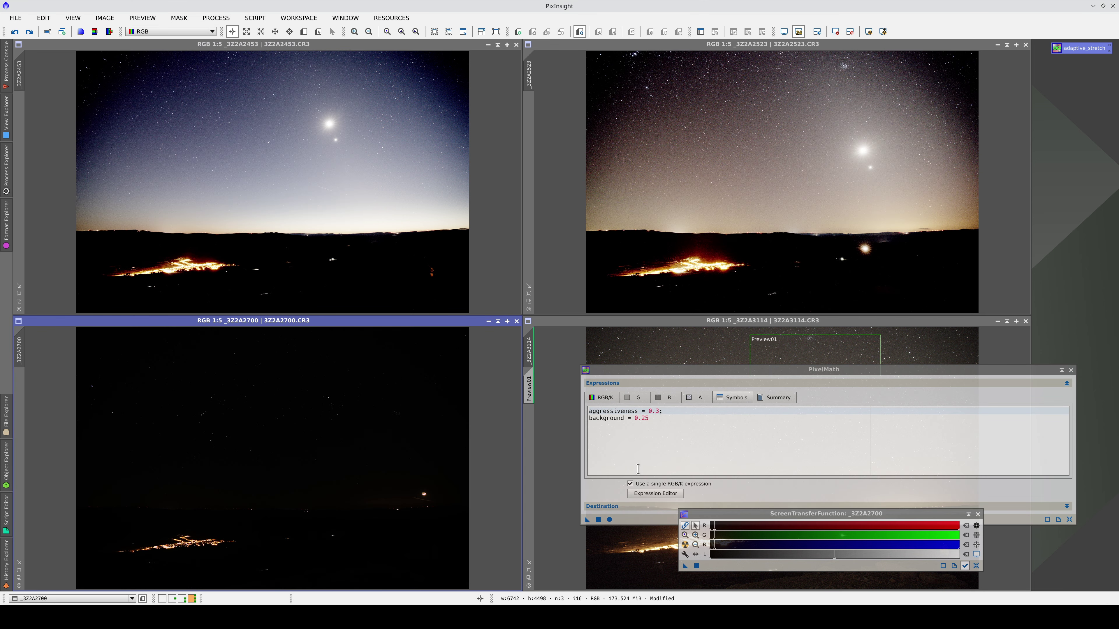
{"action": "left_click", "coordinate": [598, 519]}
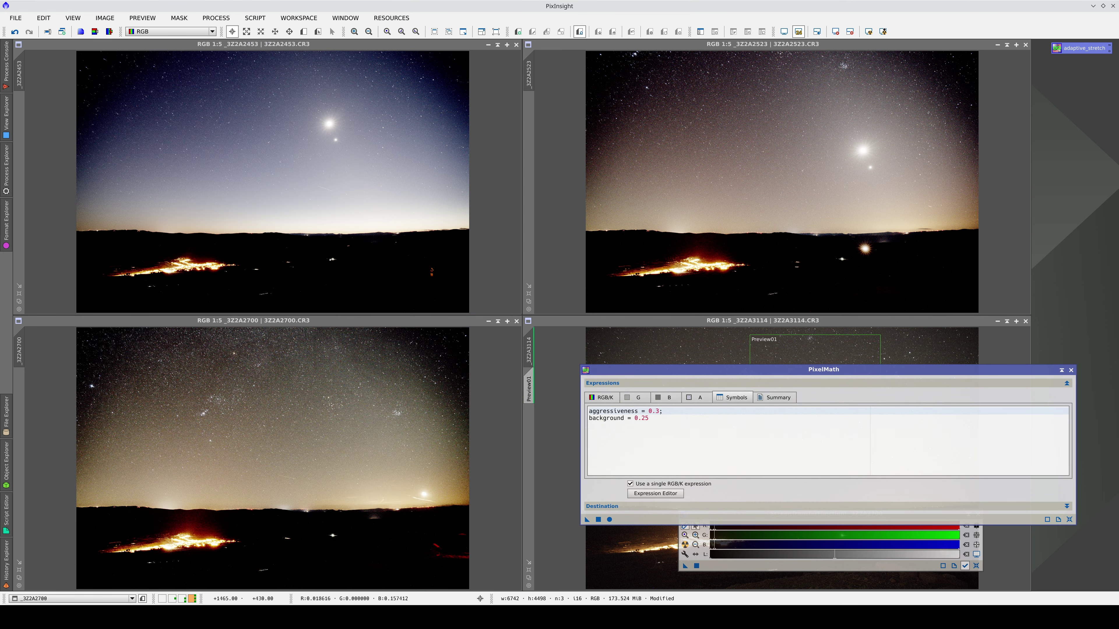
Step: Put aggressiveness back to 1 and re-stretch _3Z2A2700, _3Z2A2523 and _3Z2A2453
{"action": "left_click", "coordinate": [15, 32]}
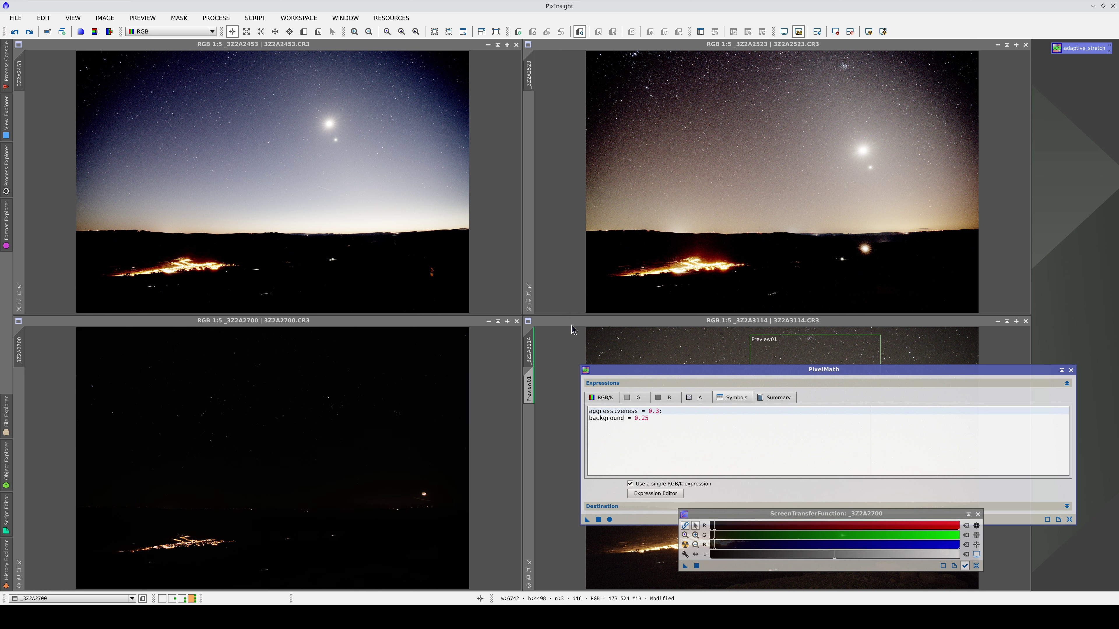
{"action": "left_click_drag", "start_coordinate": [660, 411], "coordinate": [650, 411]}
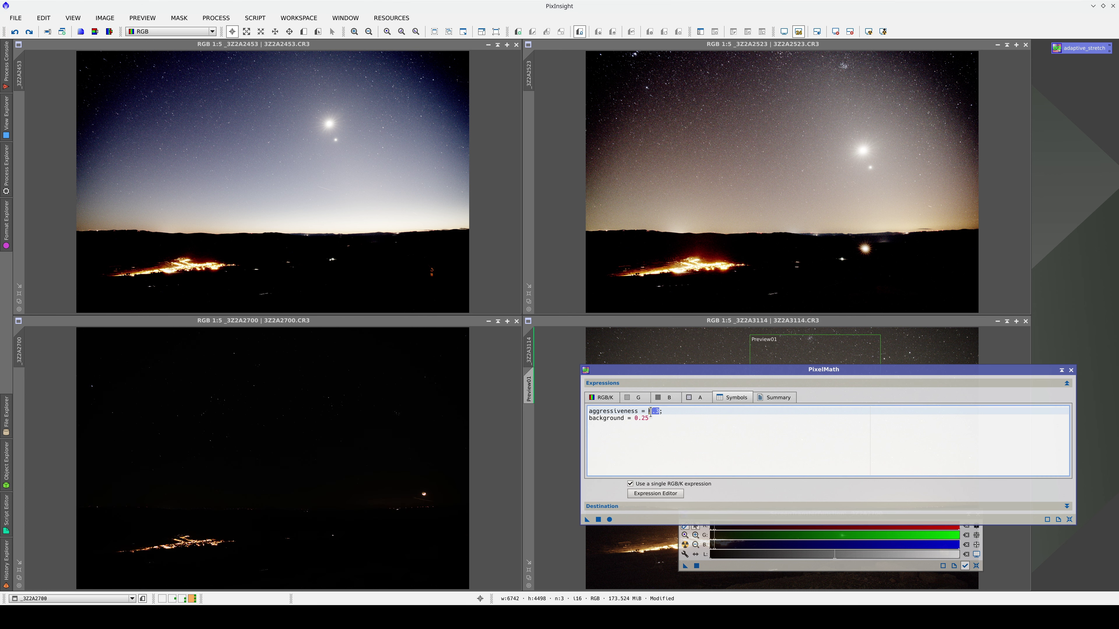
{"action": "type", "text": "1"}
{"action": "left_click", "coordinate": [599, 520]}
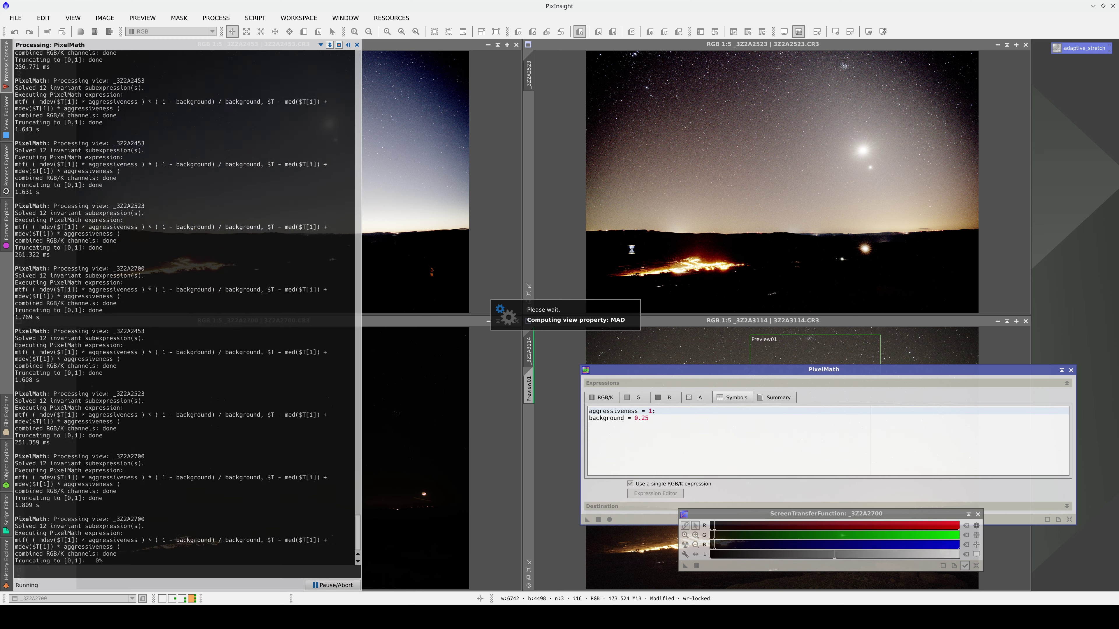
{"action": "left_click", "coordinate": [631, 250]}
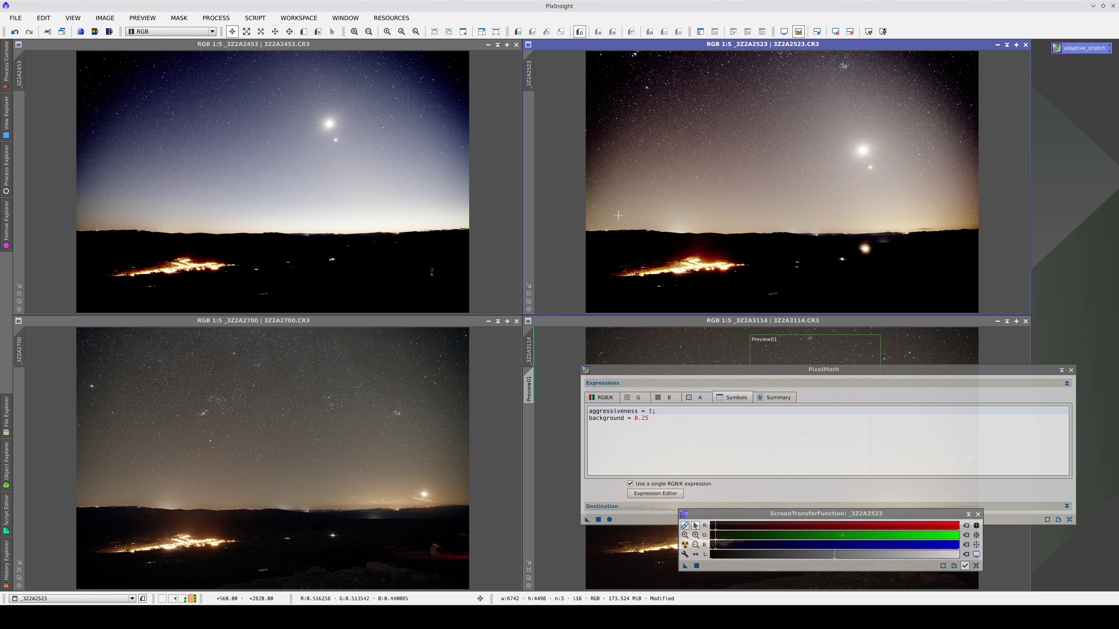
{"action": "left_click", "coordinate": [14, 32]}
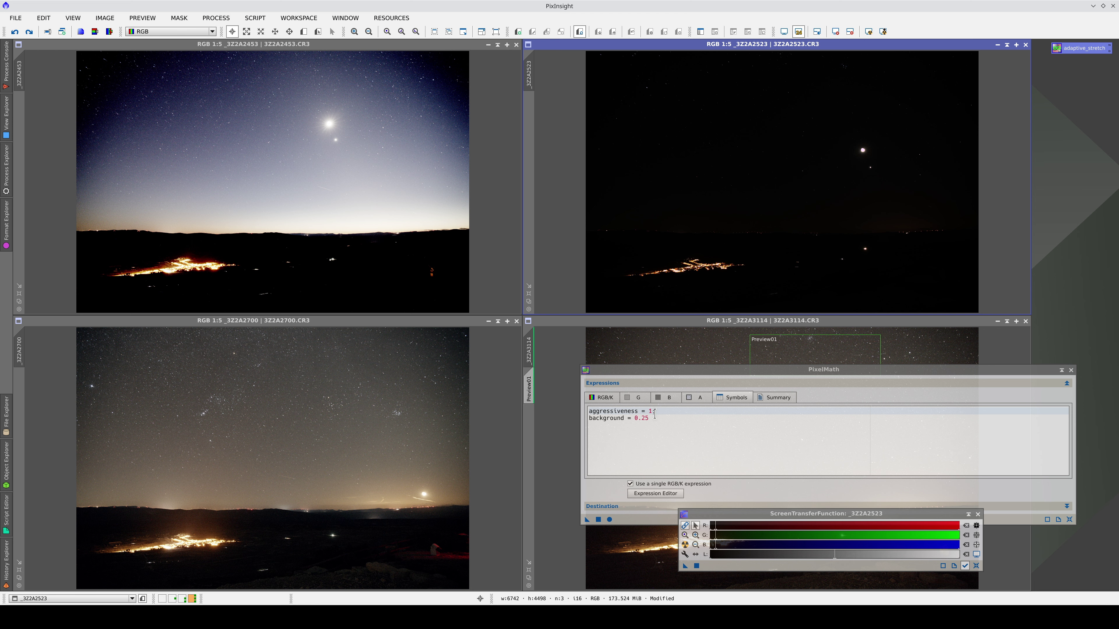
{"action": "left_click_drag", "start_coordinate": [654, 412], "coordinate": [646, 411]}
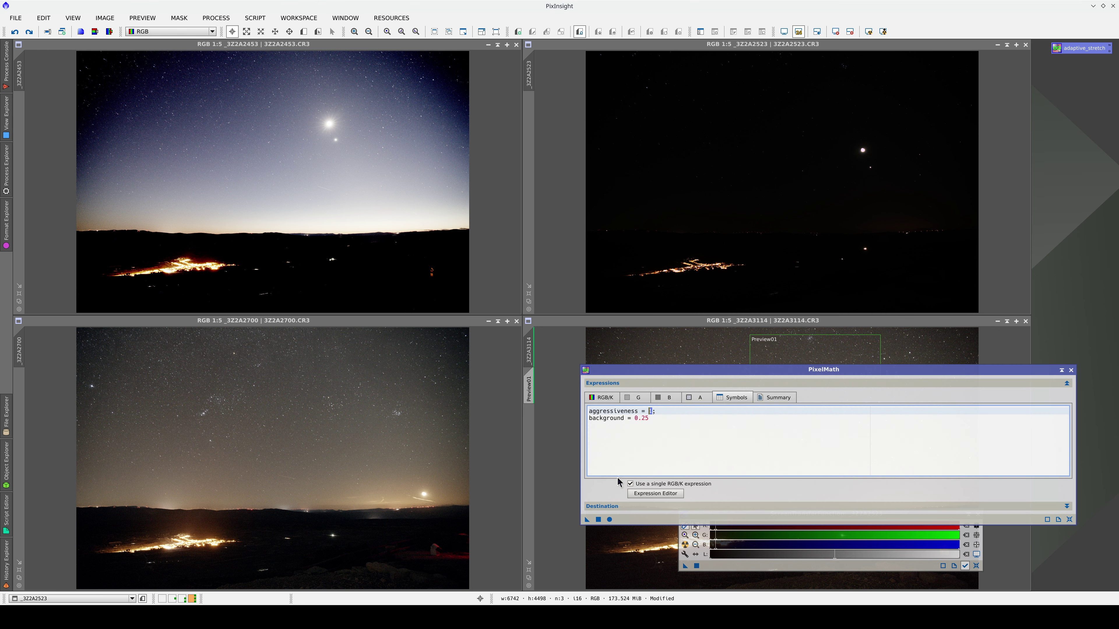
{"action": "left_click", "coordinate": [598, 519]}
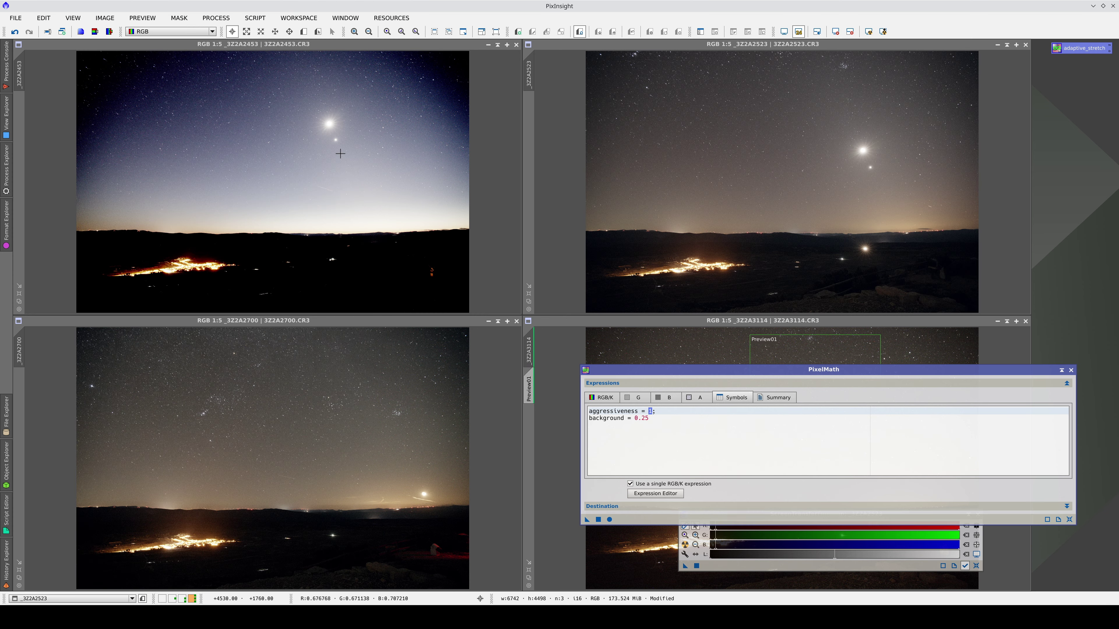
{"action": "left_click", "coordinate": [333, 152]}
{"action": "left_click", "coordinate": [15, 32]}
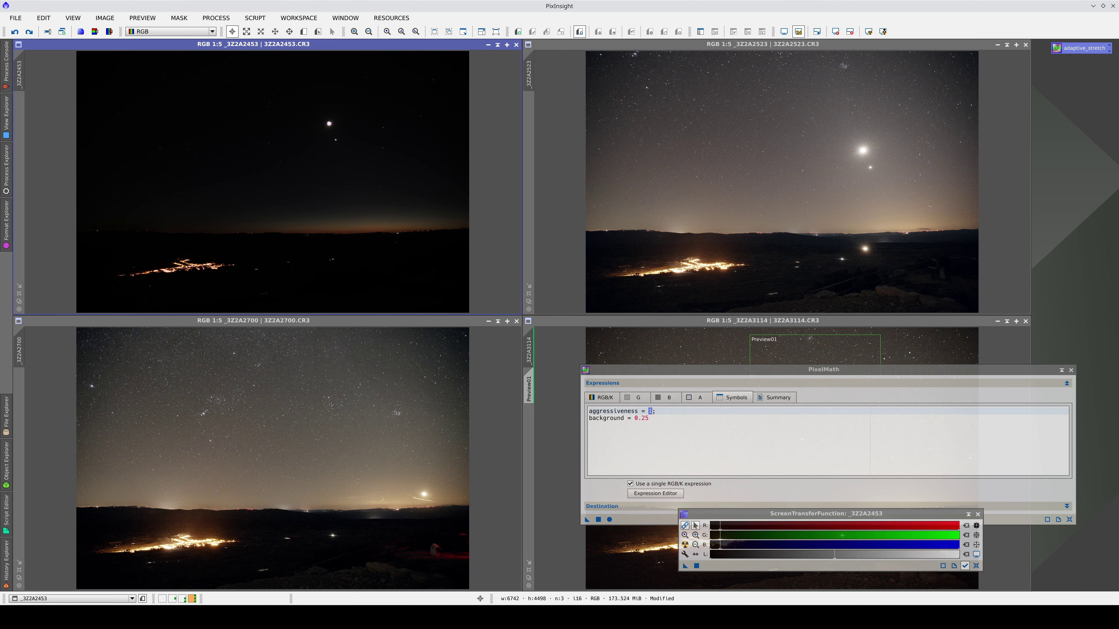
{"action": "left_click", "coordinate": [599, 520]}
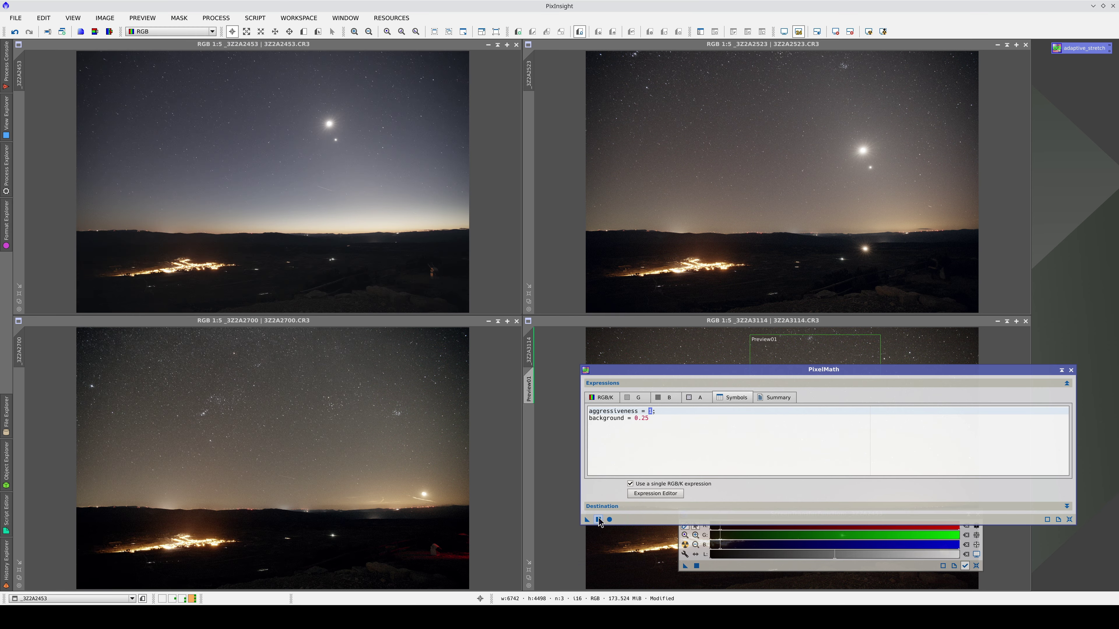
Step: Close PixelMath, open CurvesTransformation, and lift the saturation channel curve with three points
{"action": "left_click", "coordinate": [1071, 371]}
{"action": "left_click", "coordinate": [6, 167]}
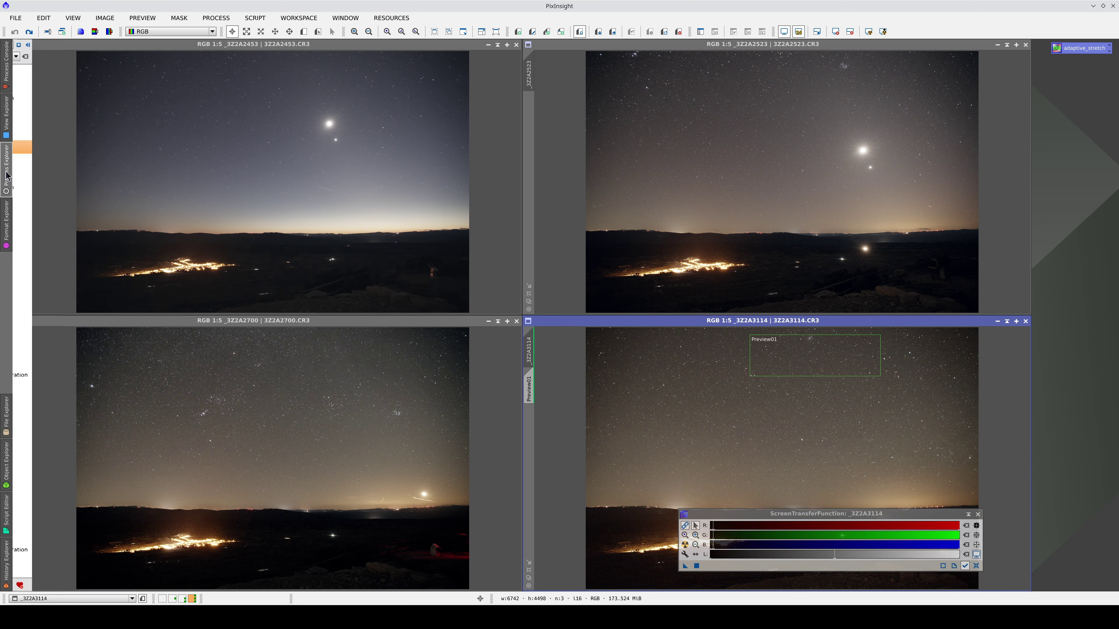
{"action": "double_click", "coordinate": [66, 174]}
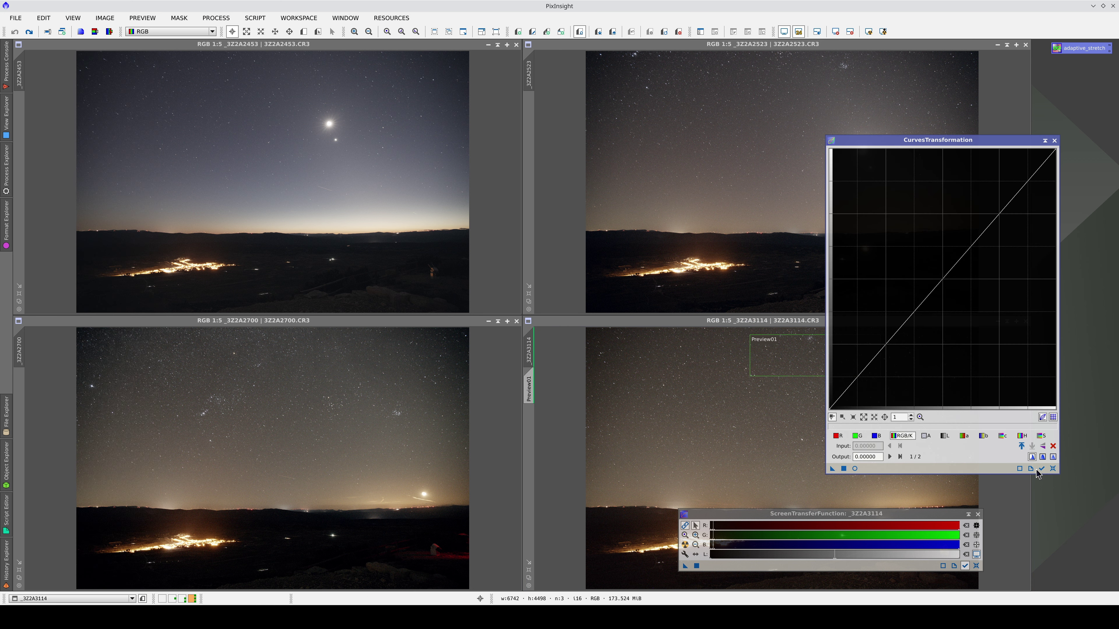
{"action": "left_click", "coordinate": [855, 469]}
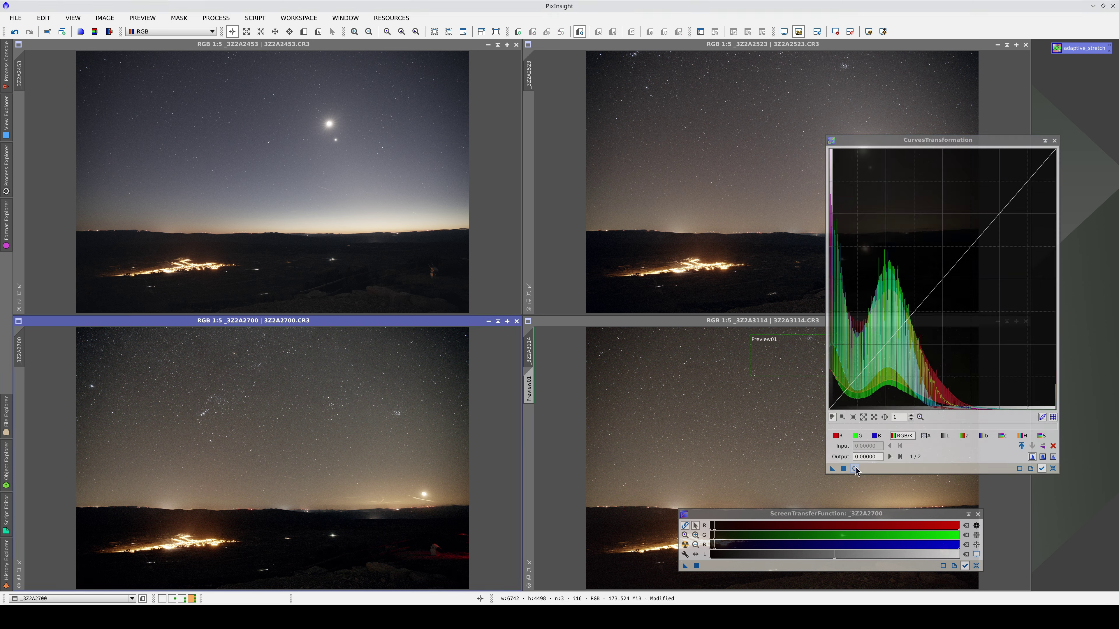
{"action": "left_click", "coordinate": [1042, 435]}
{"action": "left_click", "coordinate": [861, 368]}
{"action": "left_click_drag", "start_coordinate": [862, 369], "coordinate": [845, 371]}
{"action": "left_click", "coordinate": [926, 278]}
{"action": "left_click_drag", "start_coordinate": [926, 279], "coordinate": [937, 274]}
{"action": "left_click", "coordinate": [878, 331]}
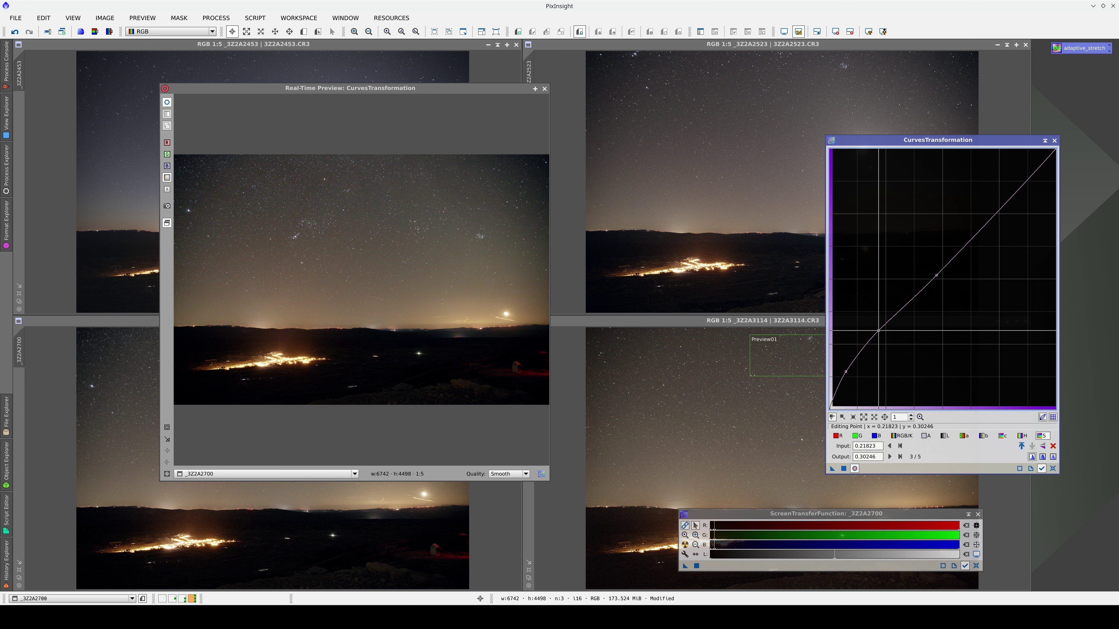
Step: Compare the preview, then apply the saturation curve to _3Z2A2700, _3Z2A2523 and _3Z2A2453
{"action": "left_click", "coordinate": [855, 469]}
{"action": "left_click", "coordinate": [855, 469]}
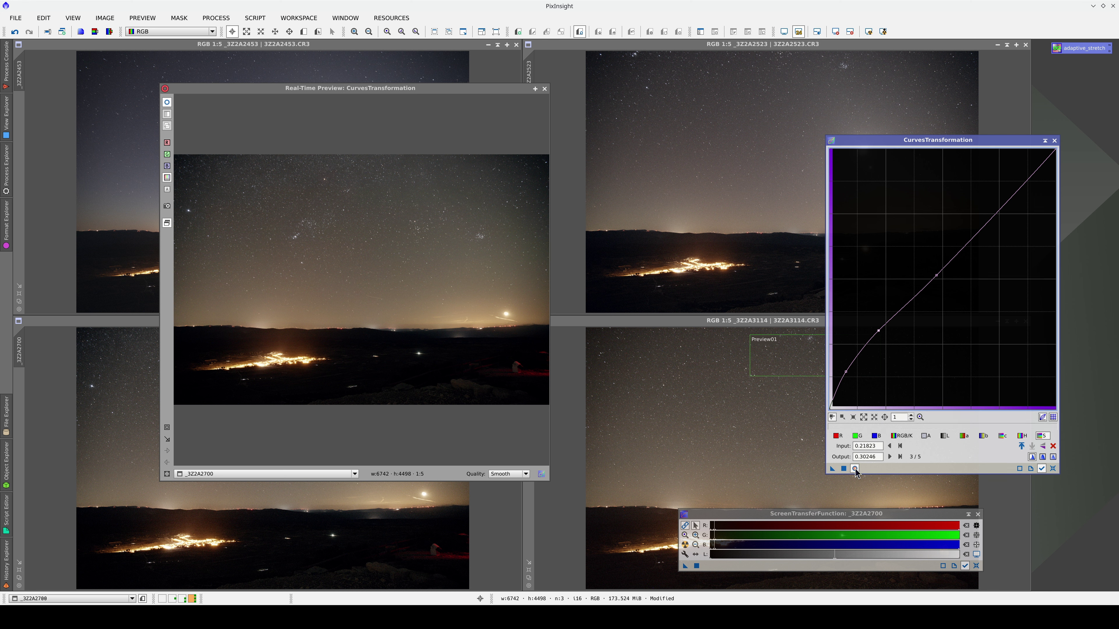
{"action": "left_click", "coordinate": [545, 88]}
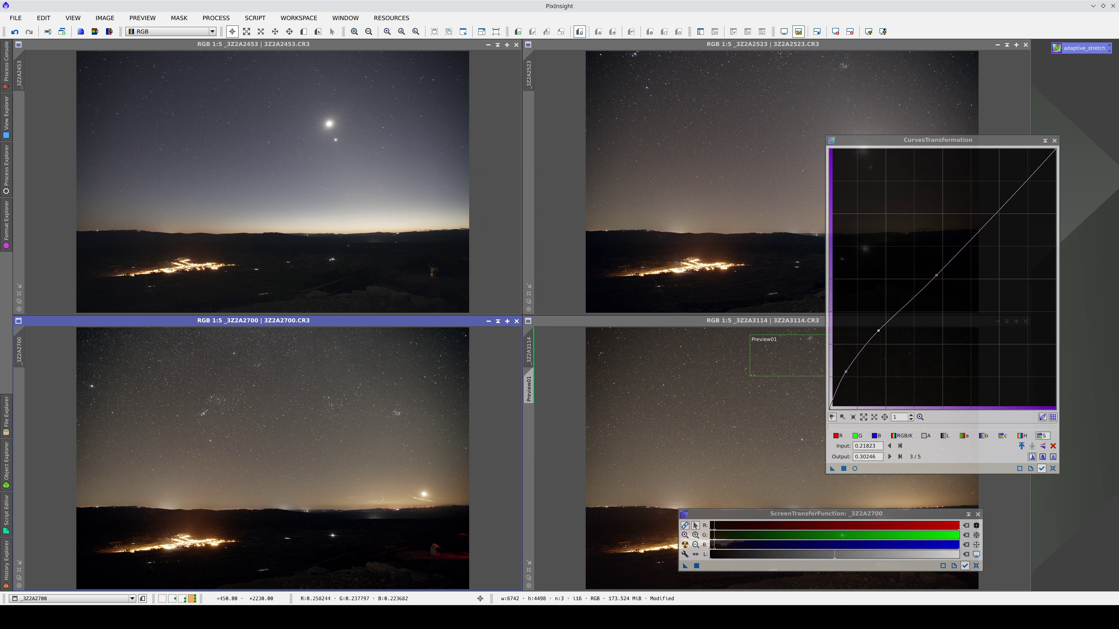
{"action": "left_click_drag", "start_coordinate": [833, 469], "coordinate": [351, 446]}
{"action": "left_click_drag", "start_coordinate": [832, 469], "coordinate": [733, 232]}
{"action": "left_click_drag", "start_coordinate": [832, 468], "coordinate": [359, 209]}
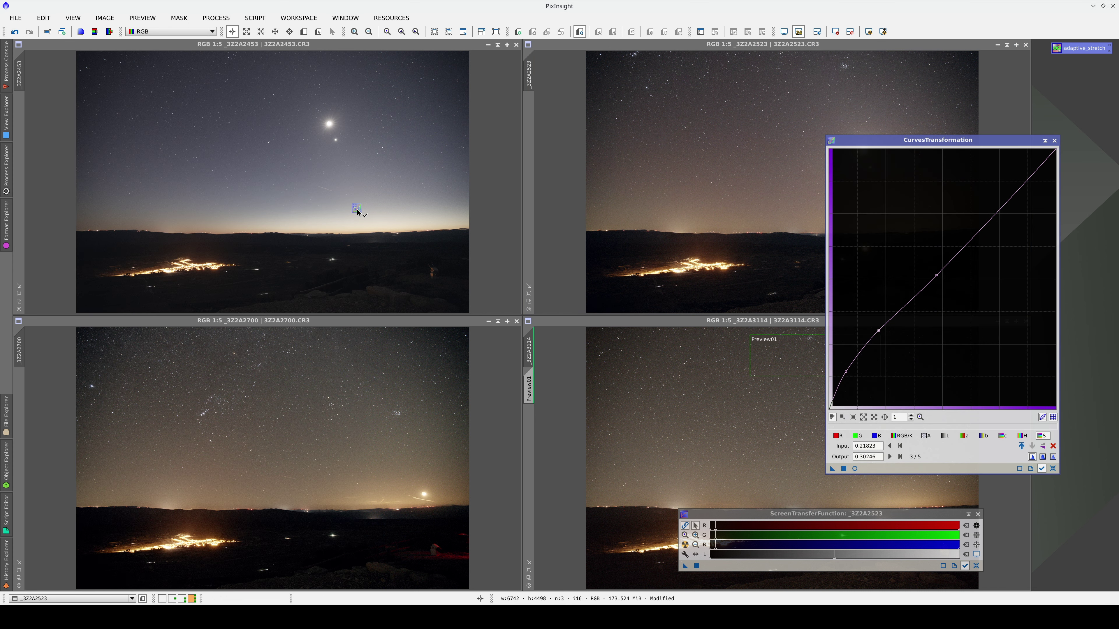
Step: Resample _3Z2A2453 to a 2160 px height, keeping aspect ratio, giving 3238 × 2160 px
{"action": "left_click", "coordinate": [1055, 140]}
{"action": "left_click", "coordinate": [6, 169]}
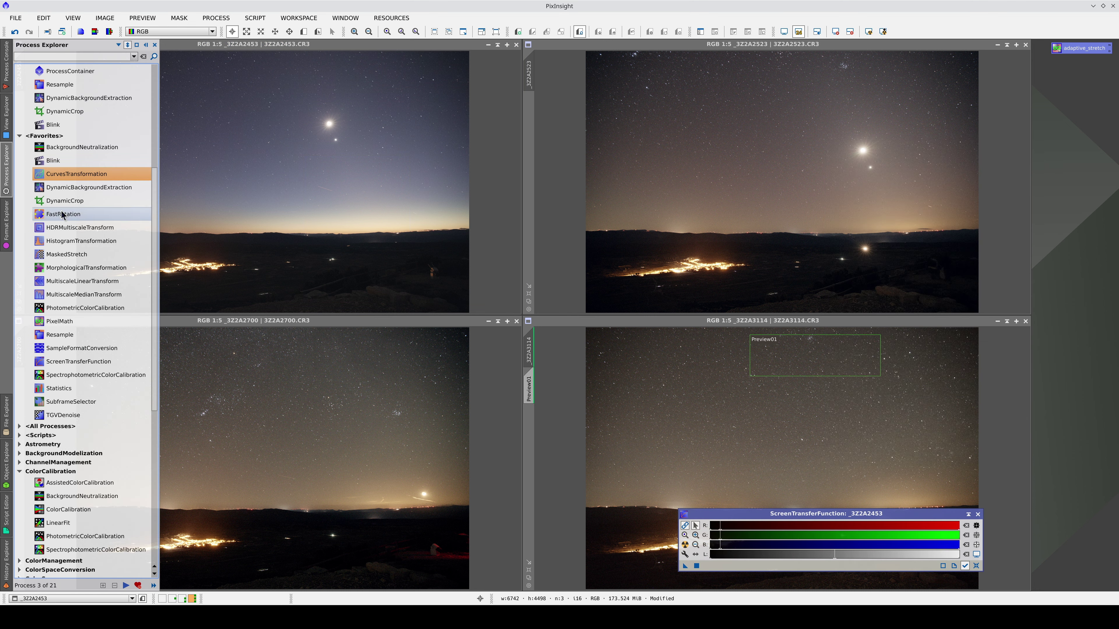
{"action": "scroll", "coordinate": [83, 355], "scroll_direction": "down", "scroll_amount": 5}
{"action": "scroll", "coordinate": [83, 355], "scroll_direction": "down", "scroll_amount": 5}
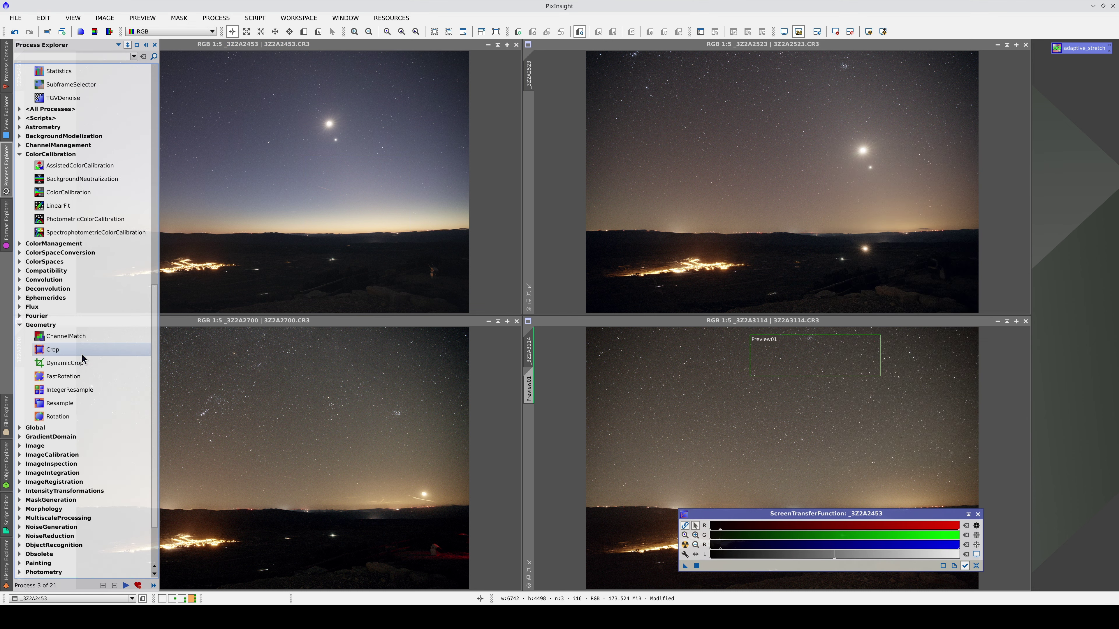
{"action": "left_click", "coordinate": [88, 336]}
{"action": "double_click", "coordinate": [88, 336]}
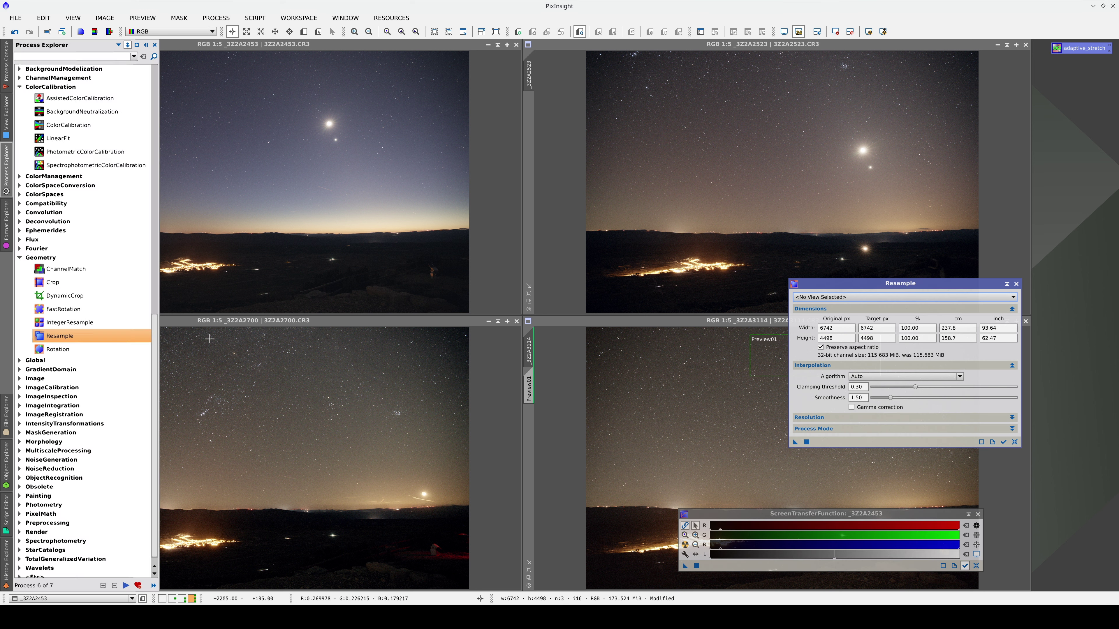
{"action": "left_click", "coordinate": [1003, 442]}
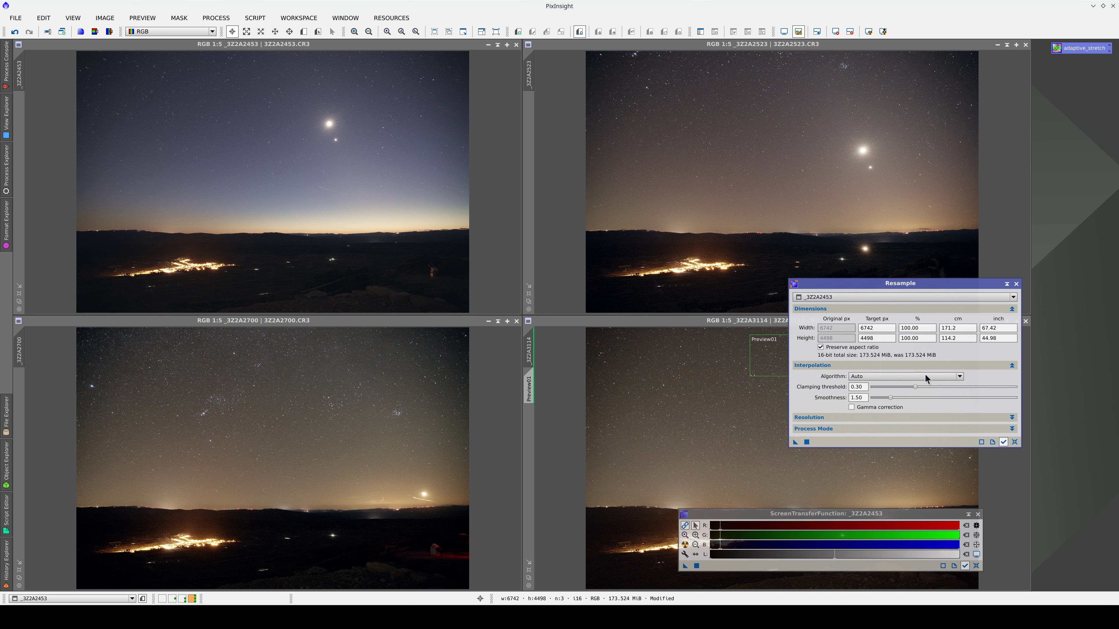
{"action": "type", "text": "2160"}
{"action": "left_click_drag", "start_coordinate": [423, 281], "coordinate": [423, 281]}
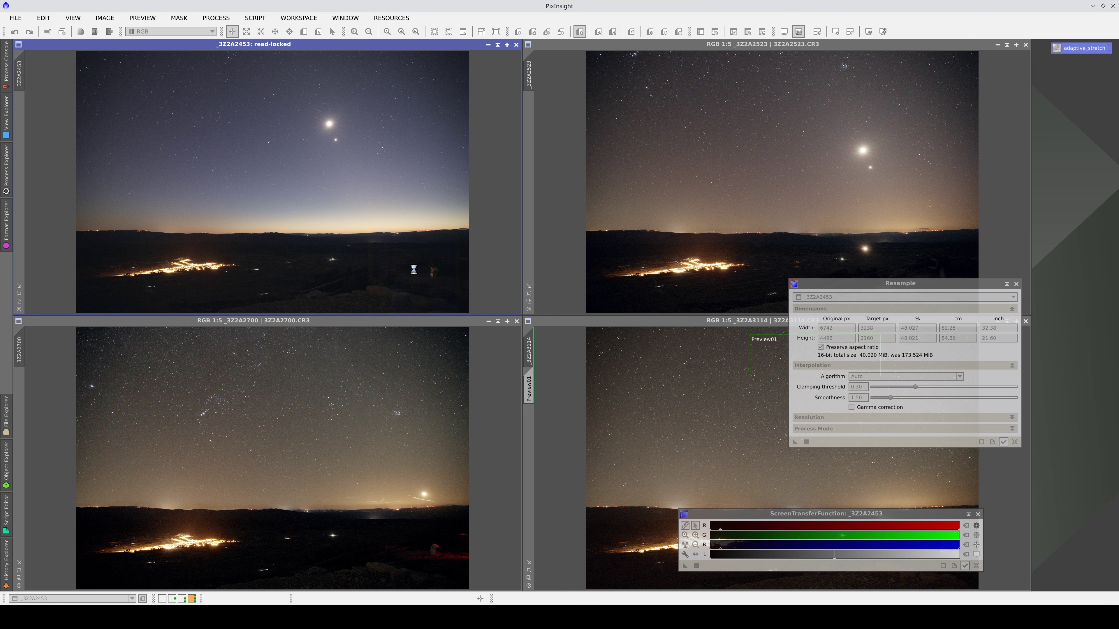
Step: Use Crop to pad _3Z2A2453 to 3840 px wide with 301 px black margins each side
{"action": "mouse_move", "coordinate": [6, 168]}
{"action": "double_click", "coordinate": [67, 276]}
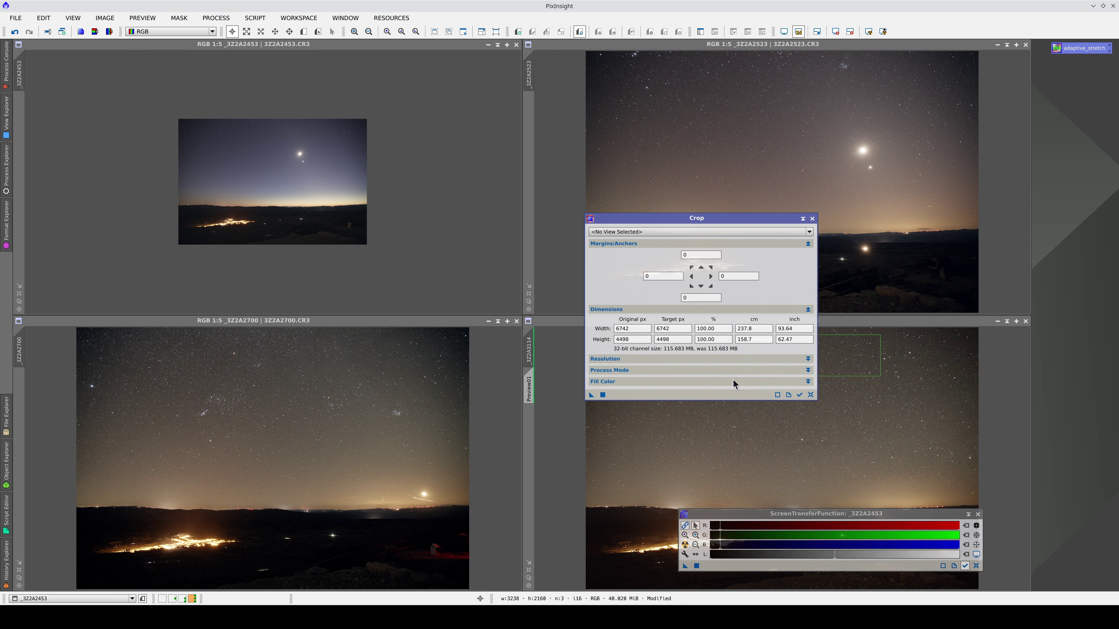
{"action": "left_click", "coordinate": [799, 395]}
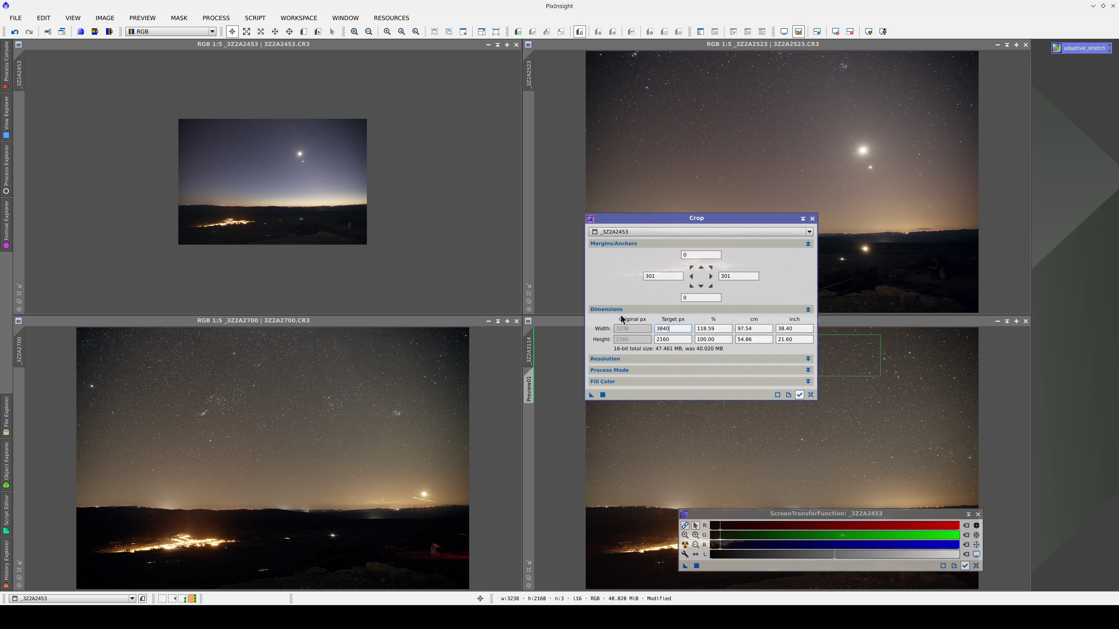
{"action": "left_click", "coordinate": [603, 394]}
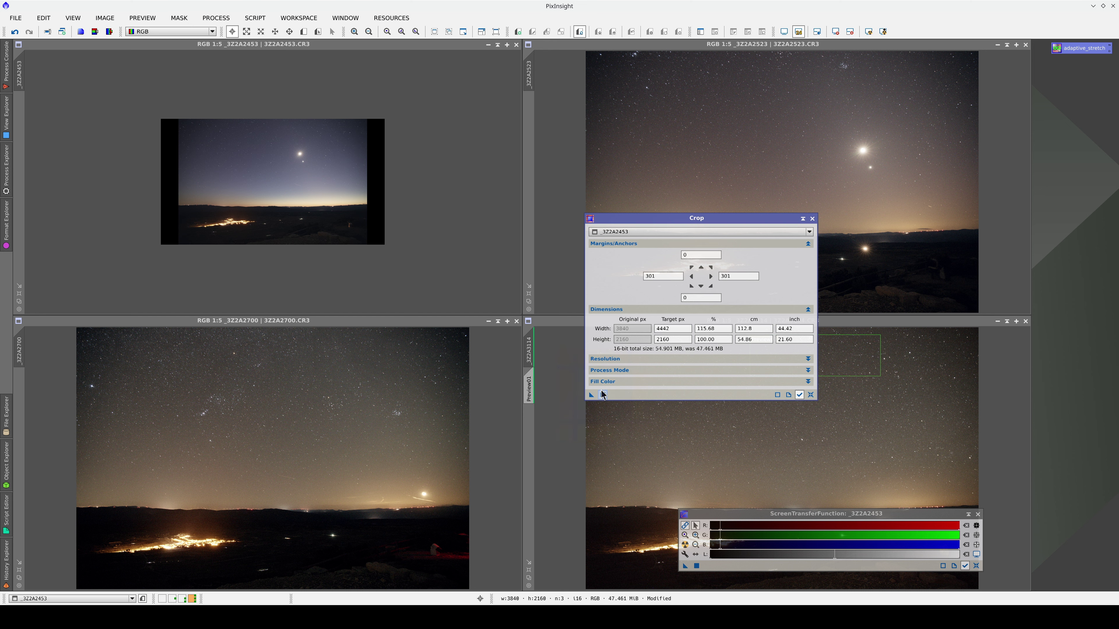
{"action": "left_click", "coordinate": [812, 218]}
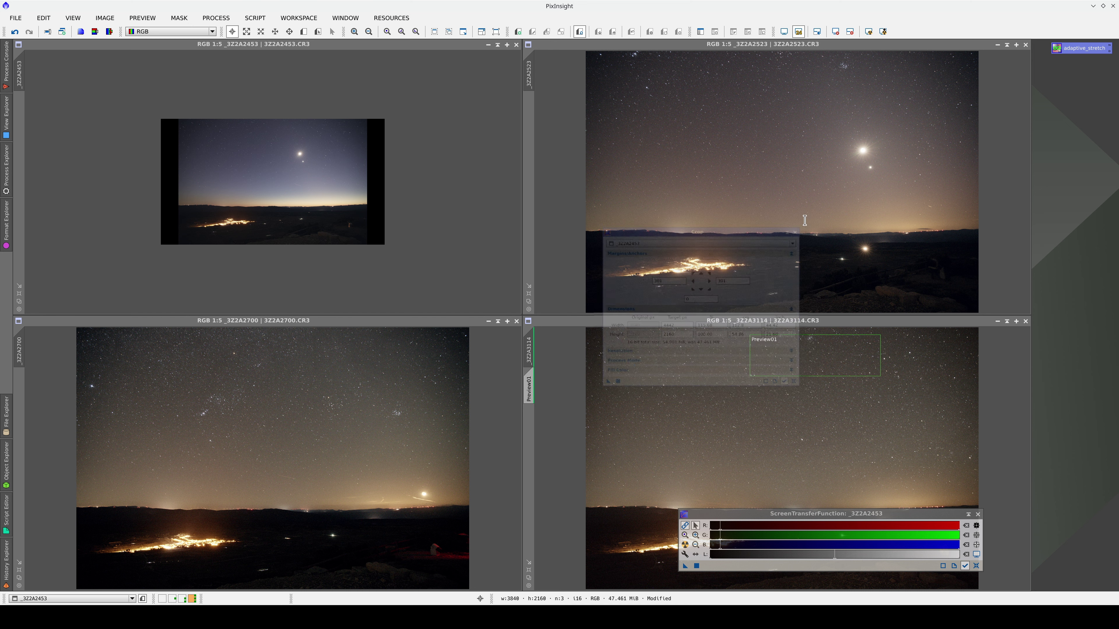
Step: Store _3Z2A2453's history, BackgroundNeutralization through Crop, as the Process23 icon
{"action": "right_click", "coordinate": [300, 186]}
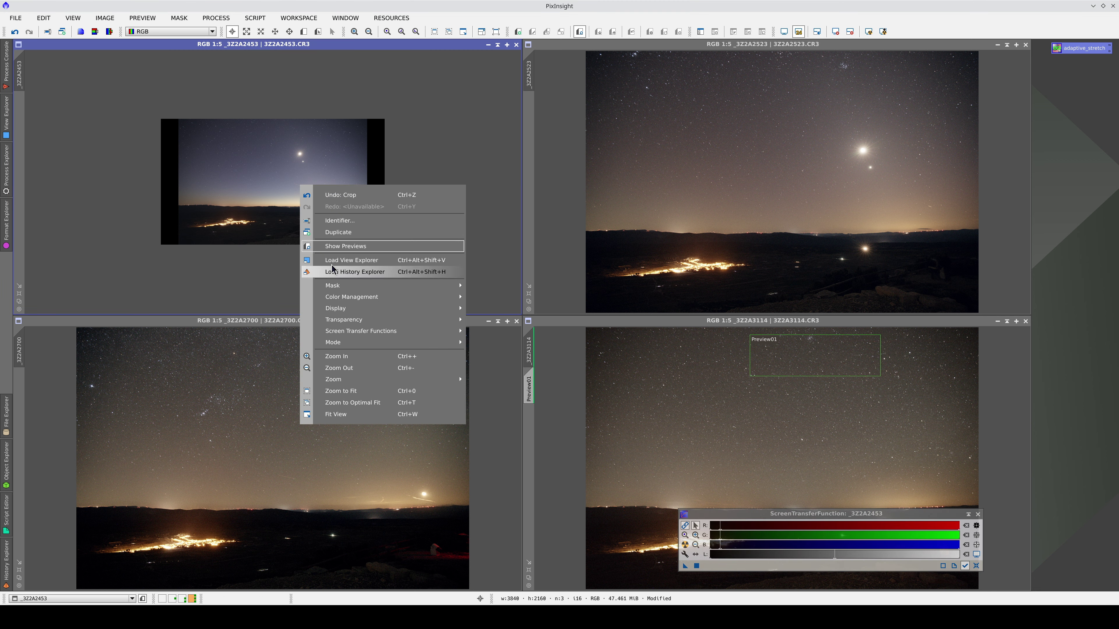
{"action": "left_click", "coordinate": [347, 271]}
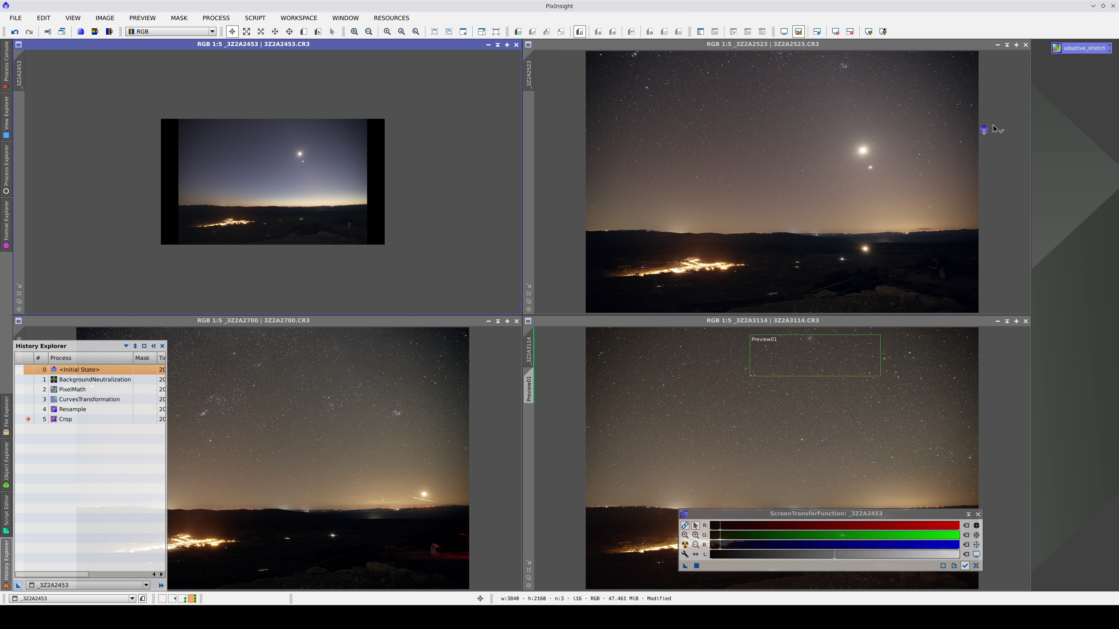
{"action": "left_click_drag", "start_coordinate": [1056, 76], "coordinate": [1055, 75]}
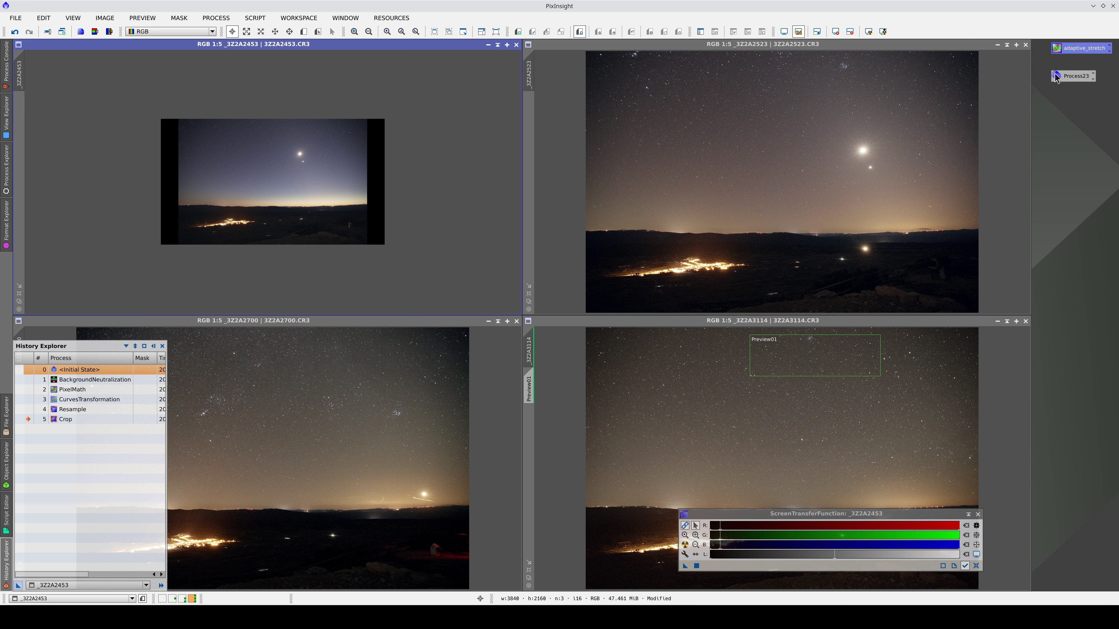
{"action": "right_click", "coordinate": [1067, 163]}
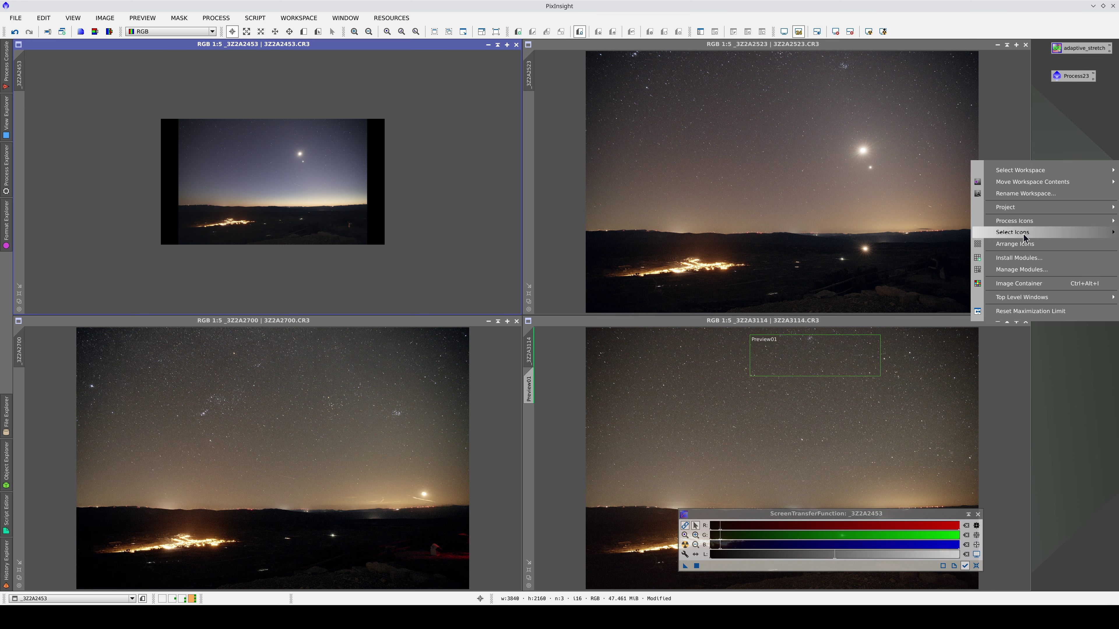
Step: Add all 662 CR3 frames from the Moon-Venus folder to a new ImageContainer
{"action": "left_click", "coordinate": [1024, 287]}
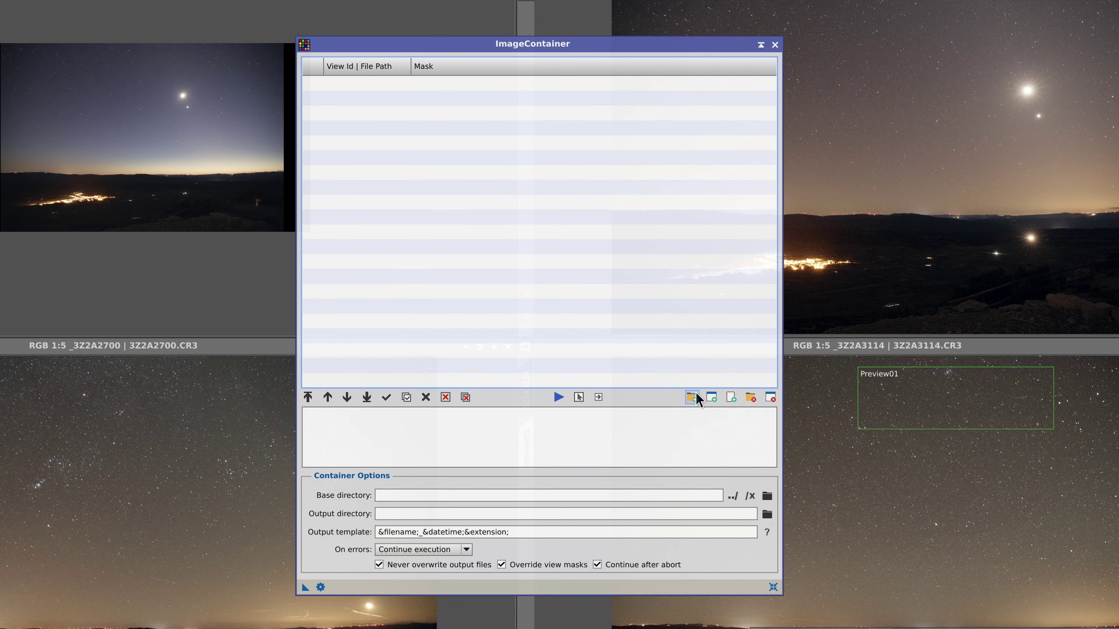
{"action": "left_click", "coordinate": [697, 397]}
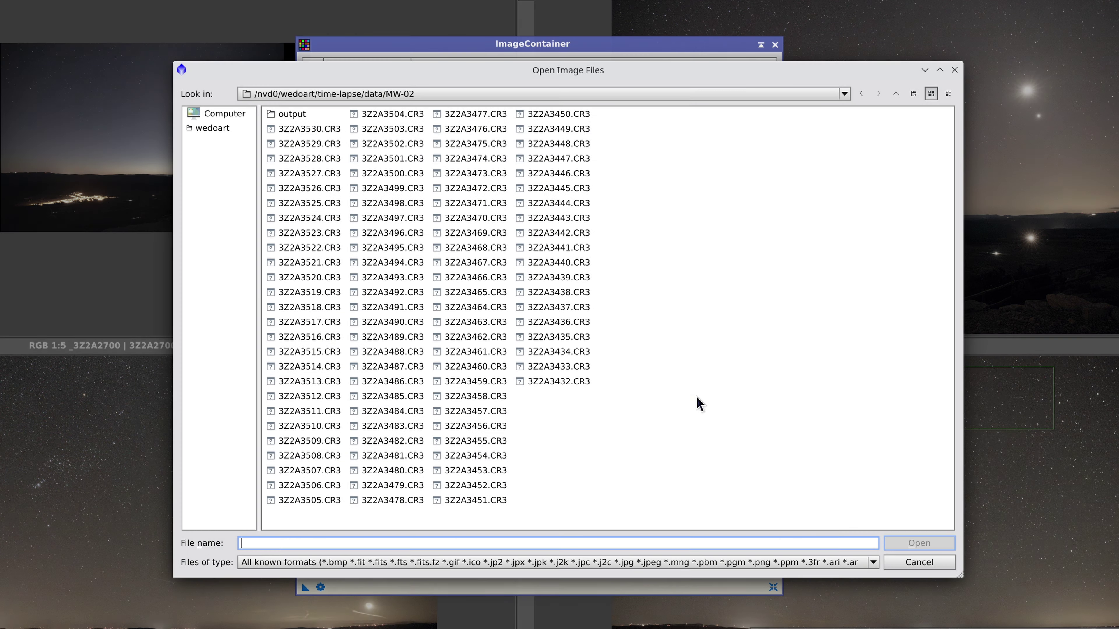
{"action": "left_click", "coordinate": [896, 94]}
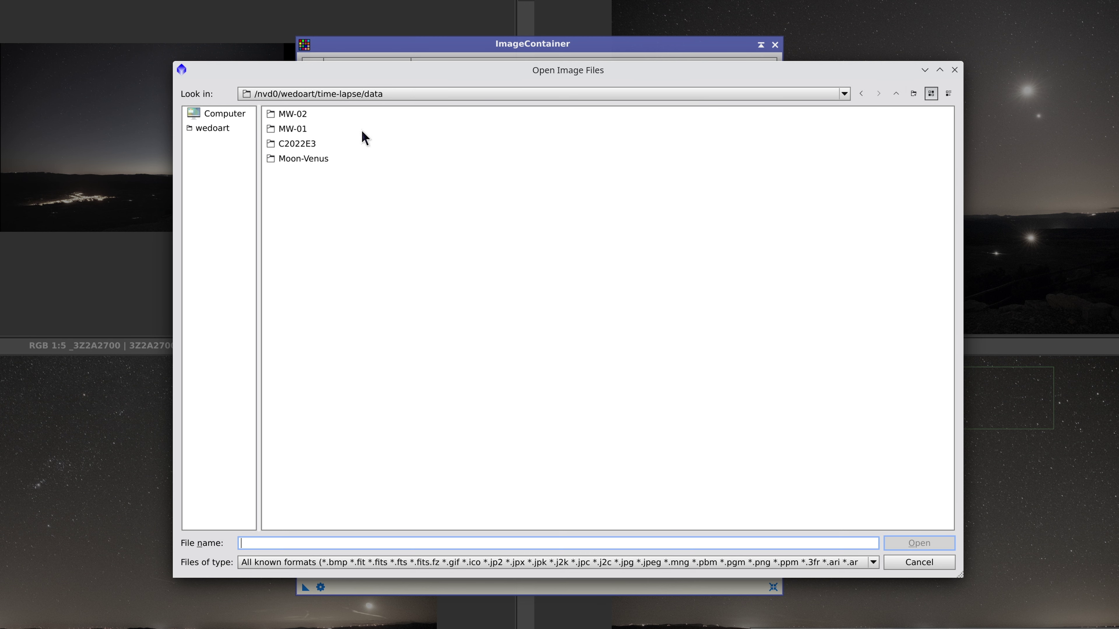
{"action": "double_click", "coordinate": [318, 159]}
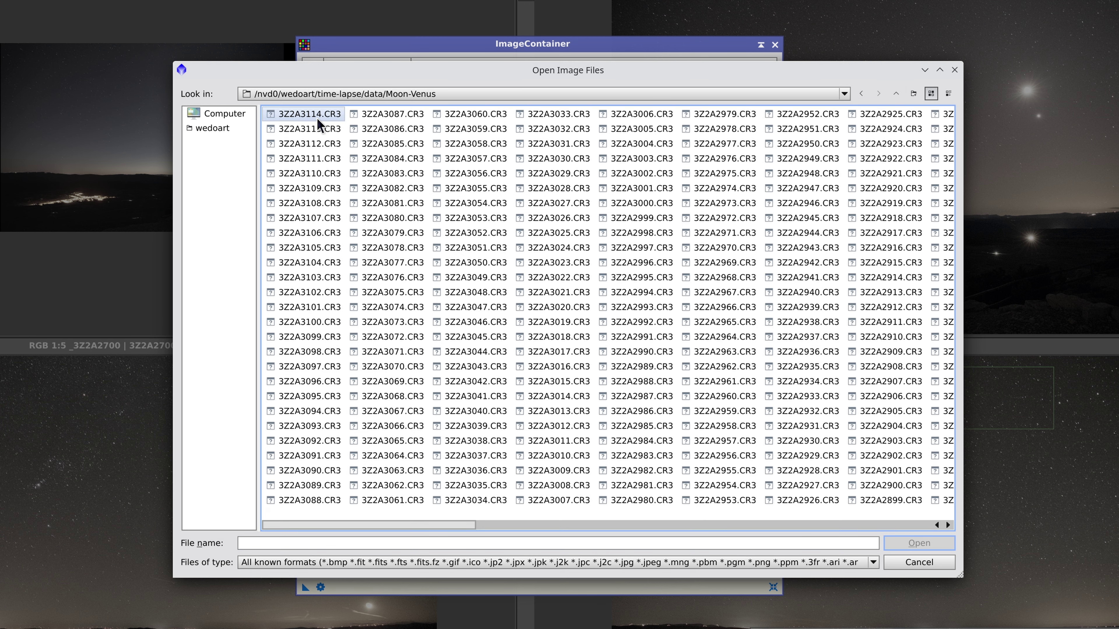
{"action": "left_click", "coordinate": [316, 116]}
{"action": "key", "text": "ctrl+a"}
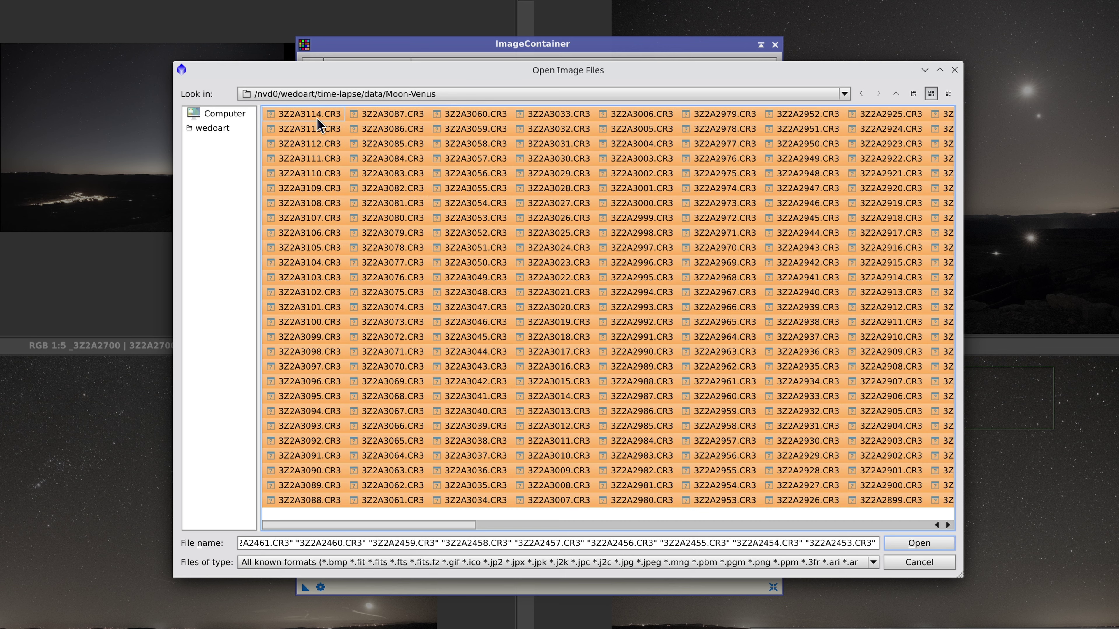
{"action": "key", "text": "Return"}
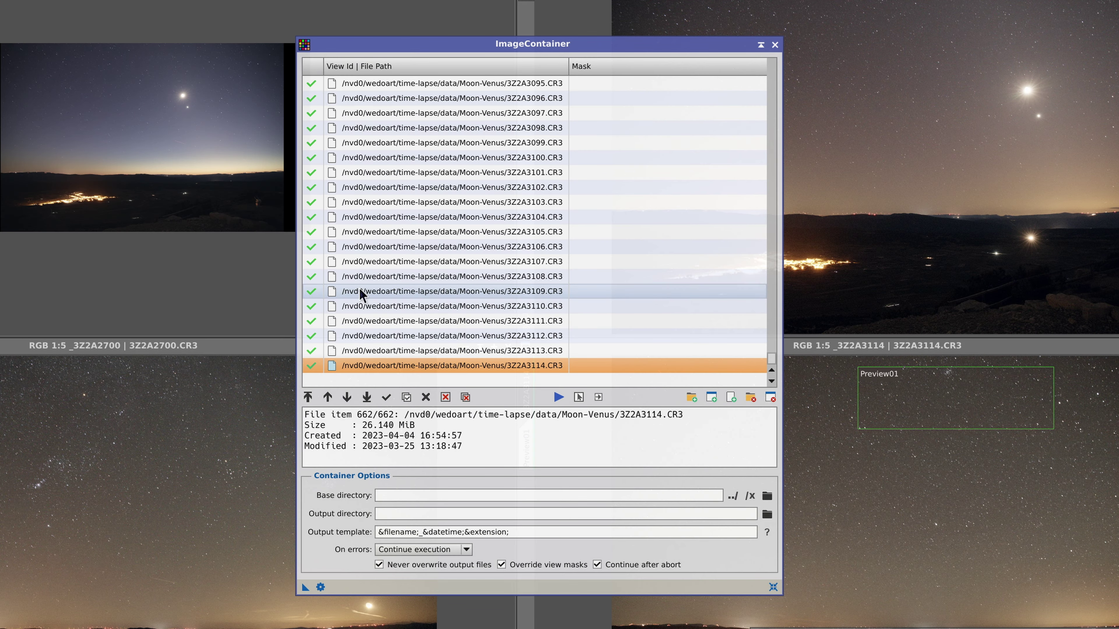
Step: Set template Moon-Venus_&count;.jpg and new Moon-Venus/output folder, saving as the ImageContainer24 icon
{"action": "left_click_drag", "start_coordinate": [375, 533], "coordinate": [511, 535]}
{"action": "type", "text": "Moon-Venus_&count;.jpg"}
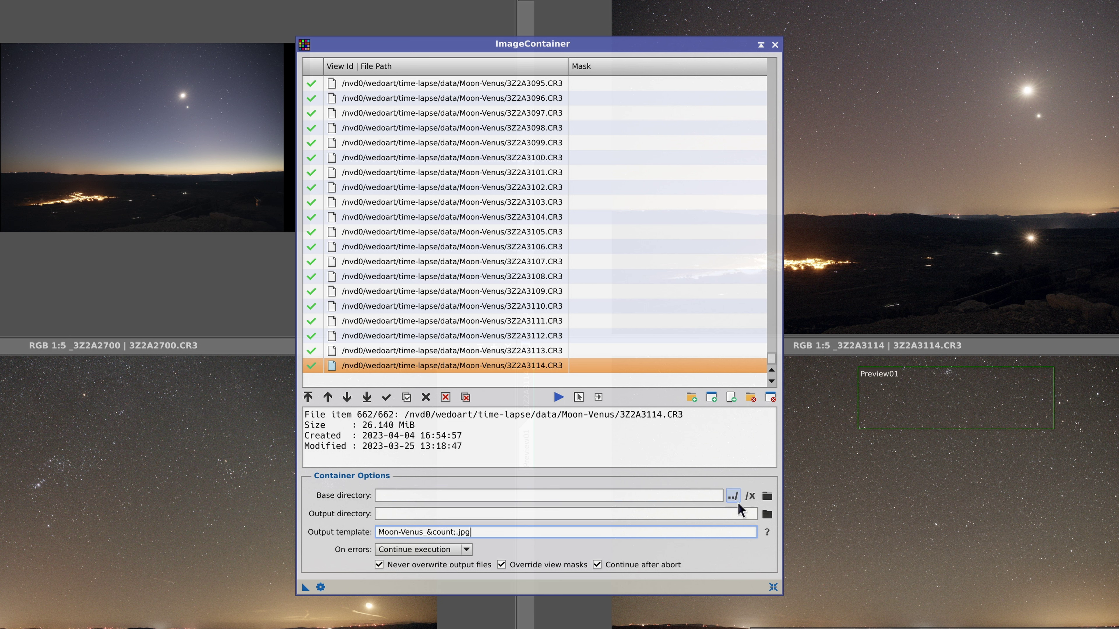
{"action": "left_click", "coordinate": [766, 515]}
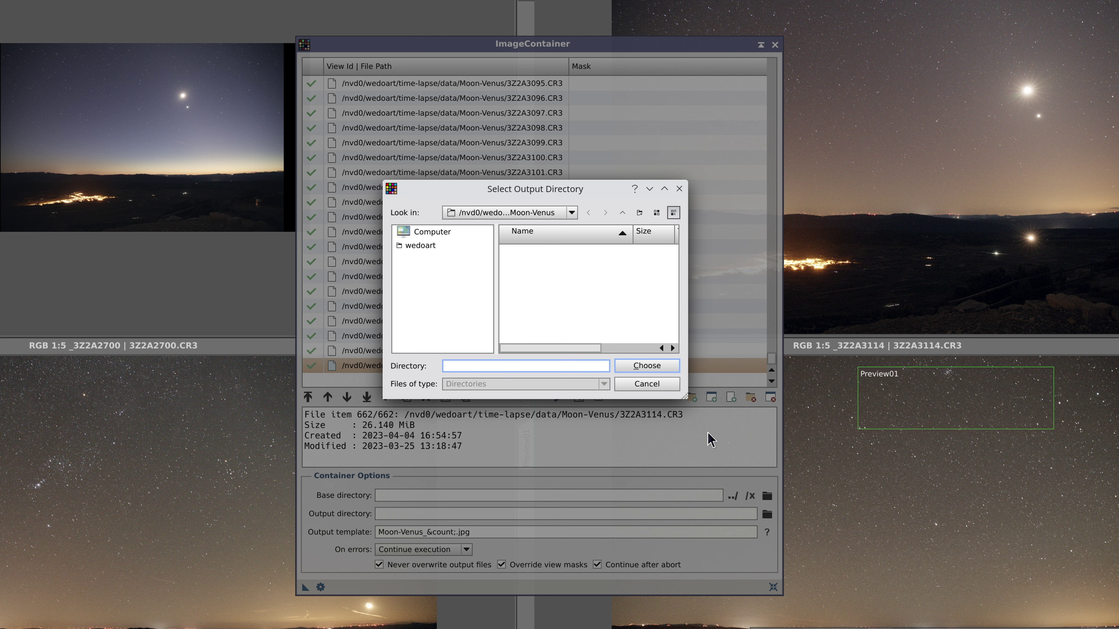
{"action": "left_click_drag", "start_coordinate": [687, 395], "coordinate": [800, 456]}
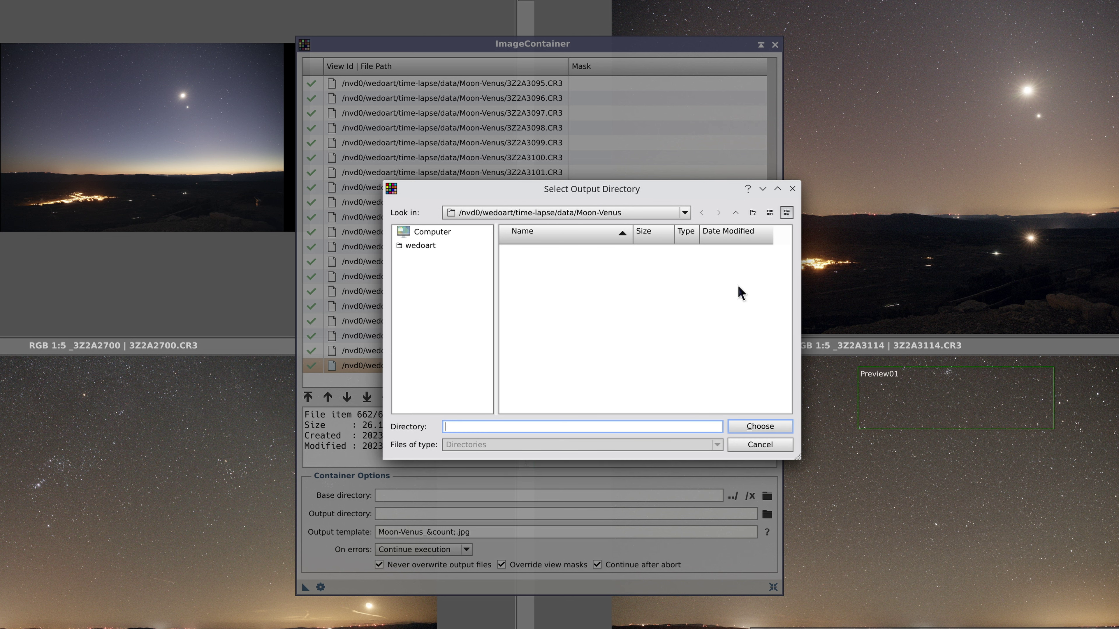
{"action": "left_click", "coordinate": [753, 212]}
{"action": "type", "text": "output"}
{"action": "key", "text": "Return"}
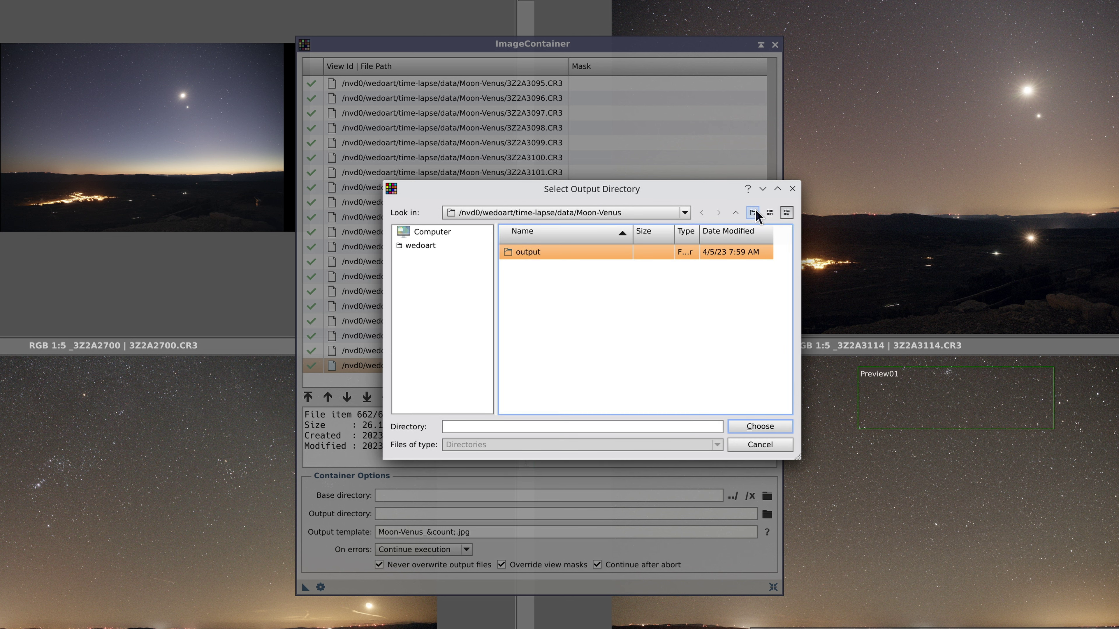
{"action": "key", "text": "Return"}
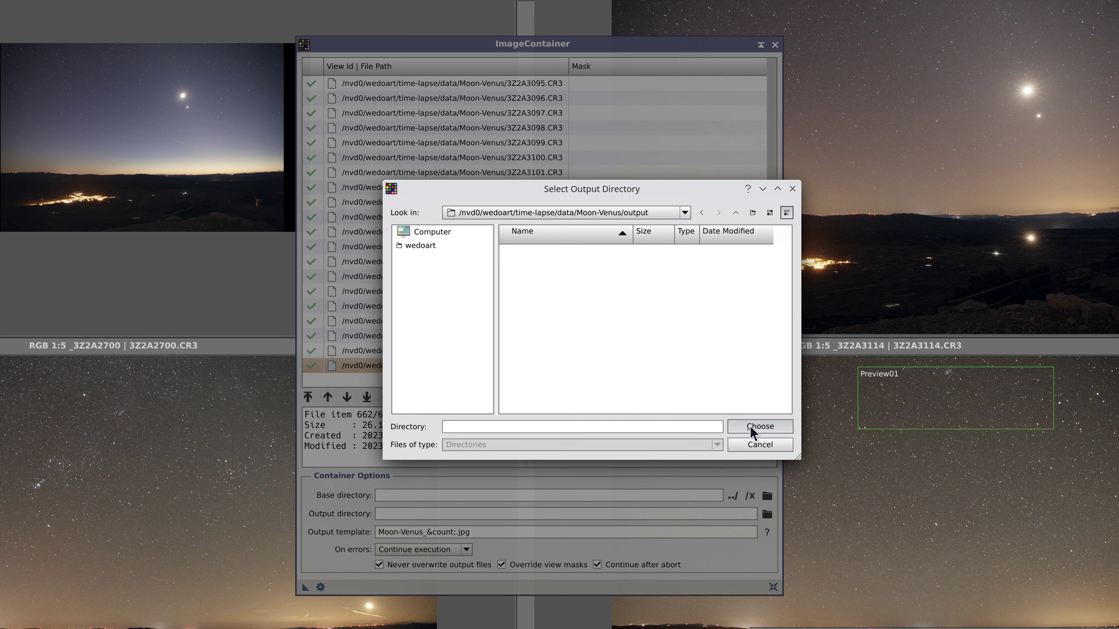
{"action": "left_click", "coordinate": [751, 429]}
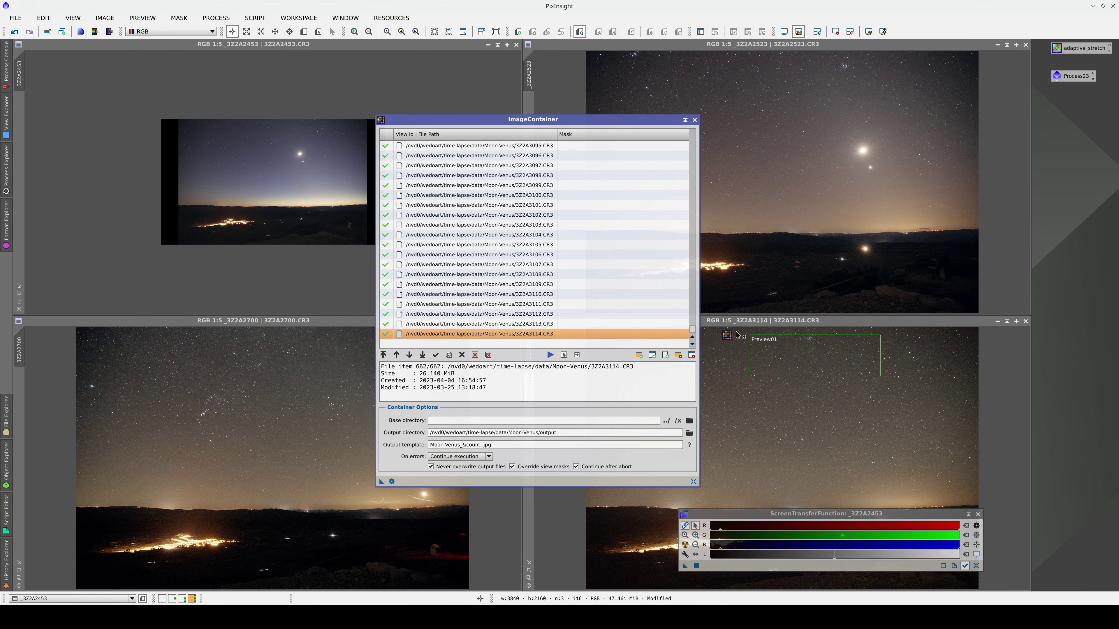
{"action": "left_click_drag", "start_coordinate": [1056, 92], "coordinate": [1056, 93]}
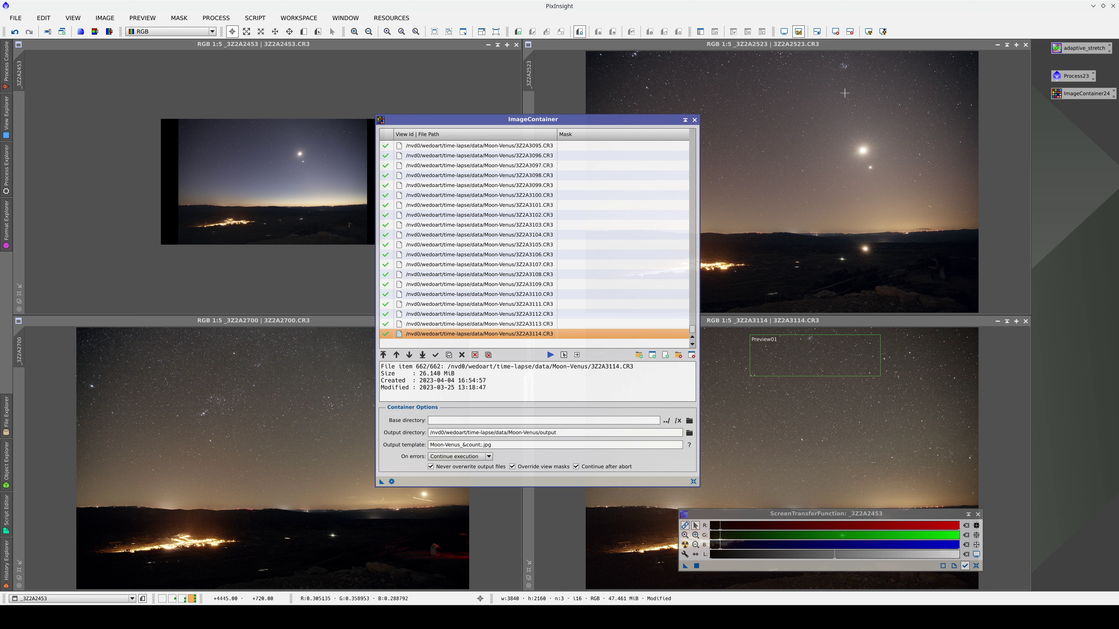
Step: Apply the Process23 history to ImageContainer24 to batch-export every frame as JPEG
{"action": "left_click", "coordinate": [695, 119]}
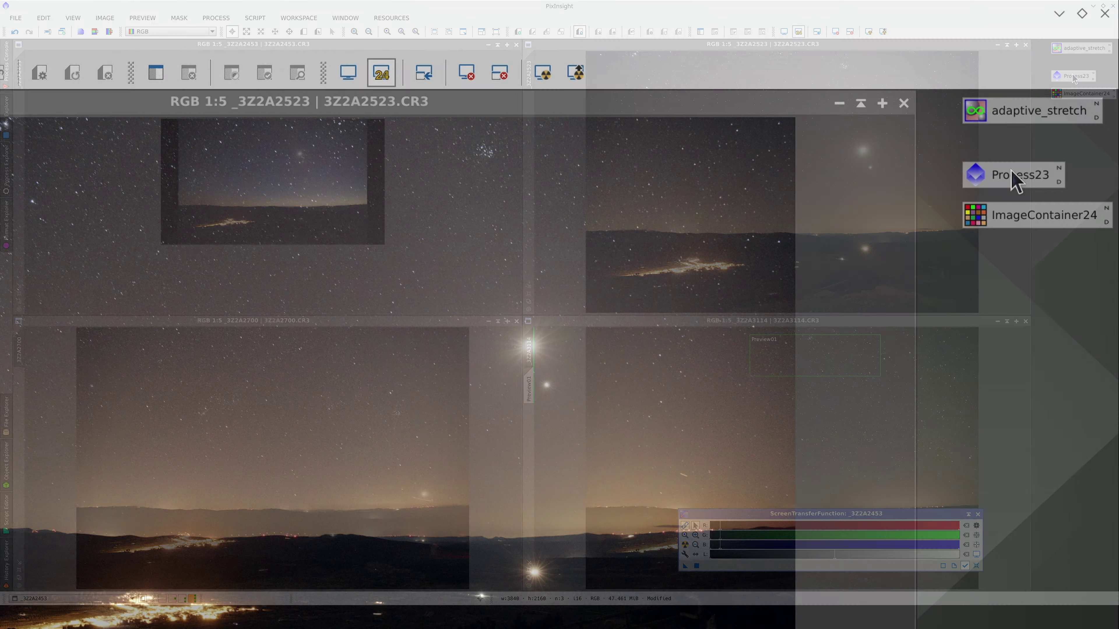
{"action": "left_click_drag", "start_coordinate": [1074, 78], "coordinate": [1080, 88]}
{"action": "left_click_drag", "start_coordinate": [1041, 200], "coordinate": [1032, 213]}
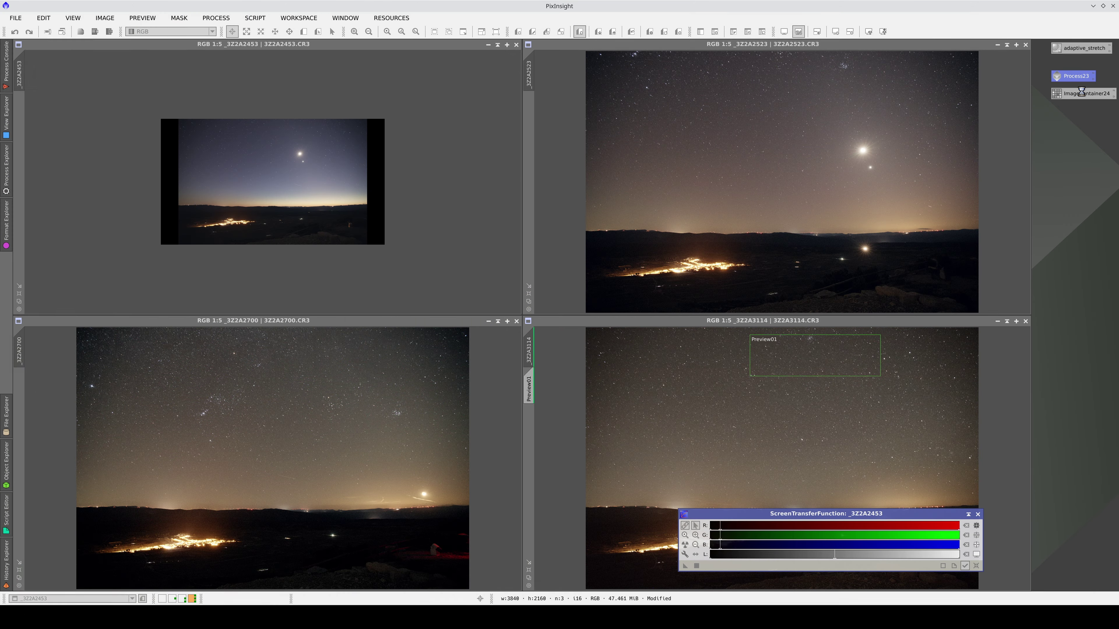